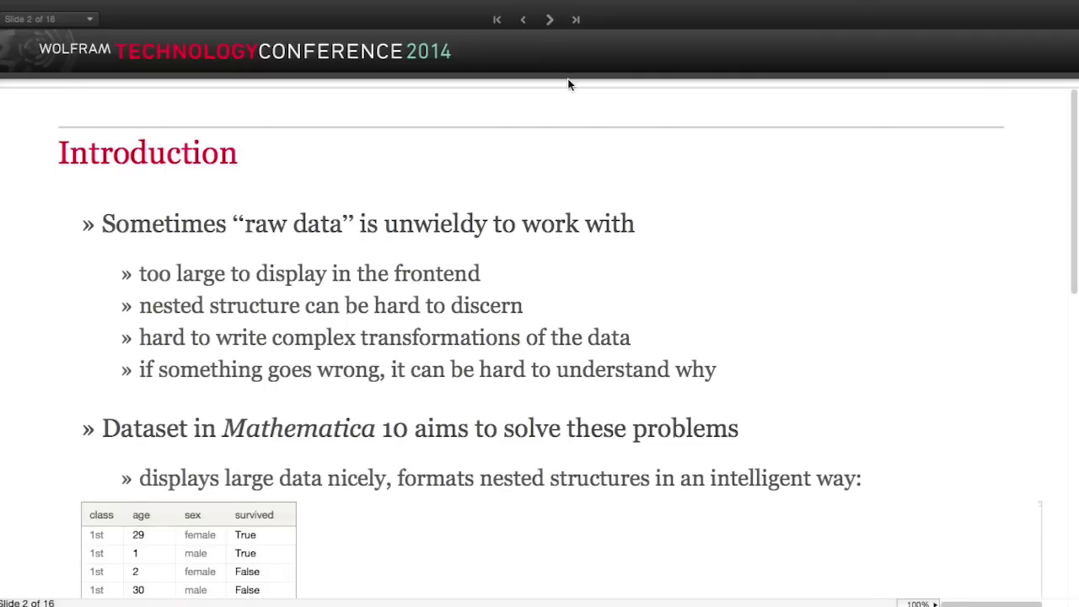
# Step: Enlarge the Titanic dataset table on the Introduction slide to about twice its original width
pyautogui.scroll(-2, 567, 84)
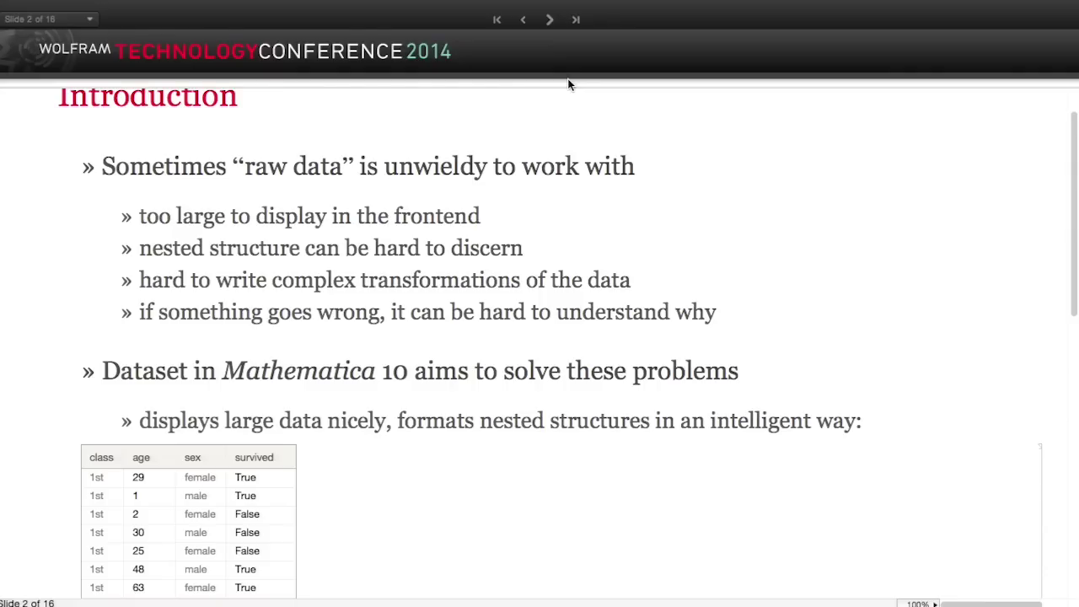
pyautogui.scroll(-3, 568, 81)
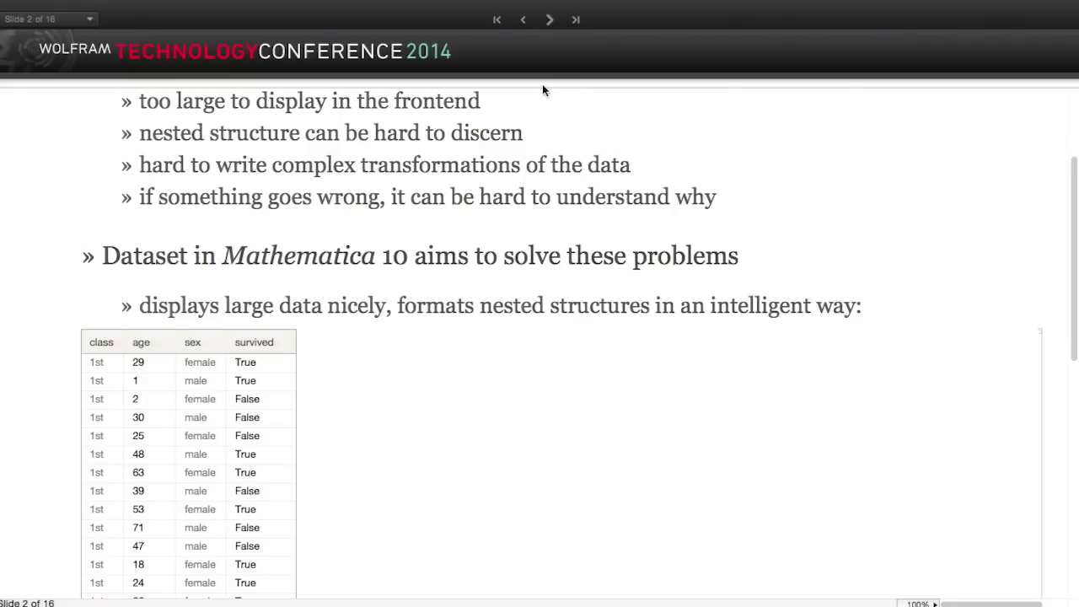
pyautogui.scroll(-5, 532, 209)
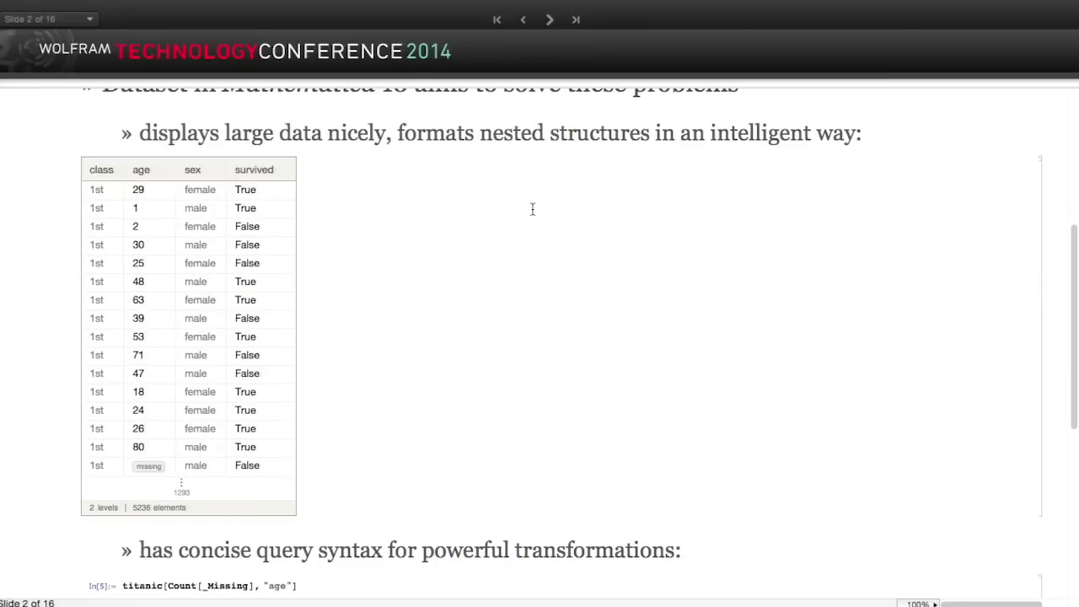
pyautogui.click(297, 253)
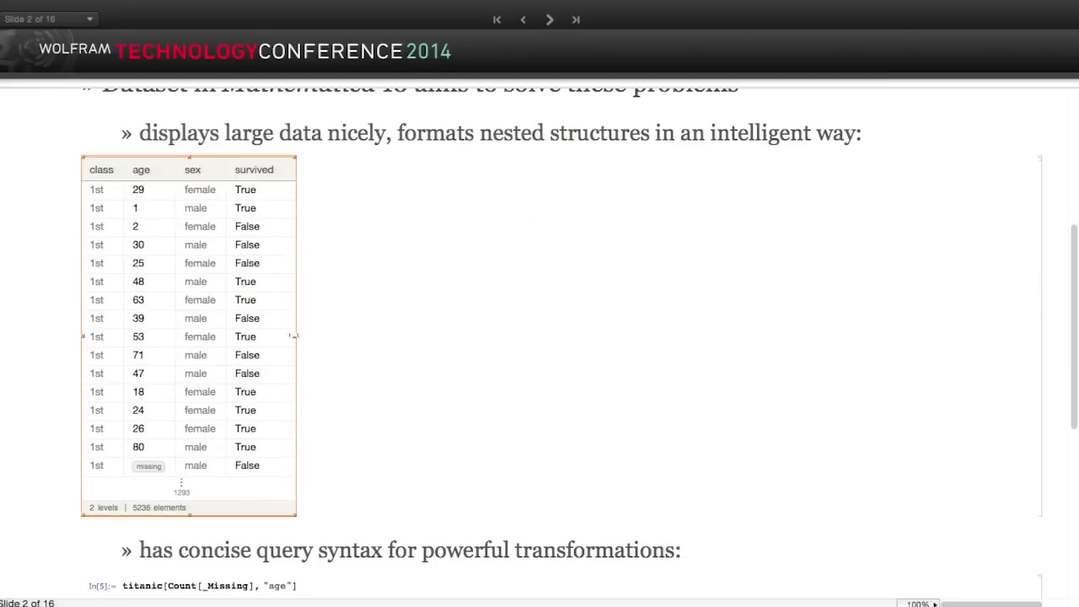
pyautogui.moveTo(294, 335); pyautogui.dragTo(486, 351)
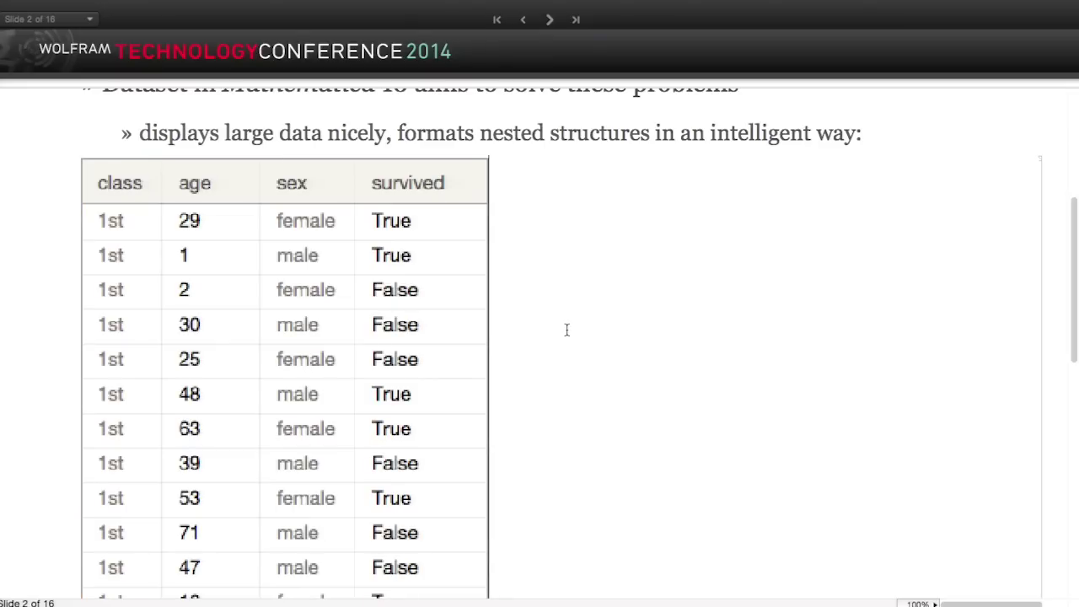
# Step: Examine the enlarged Titanic table and the query syntax and error-handling examples through the end of the Introduction slide
pyautogui.scroll(-4, 566, 329)
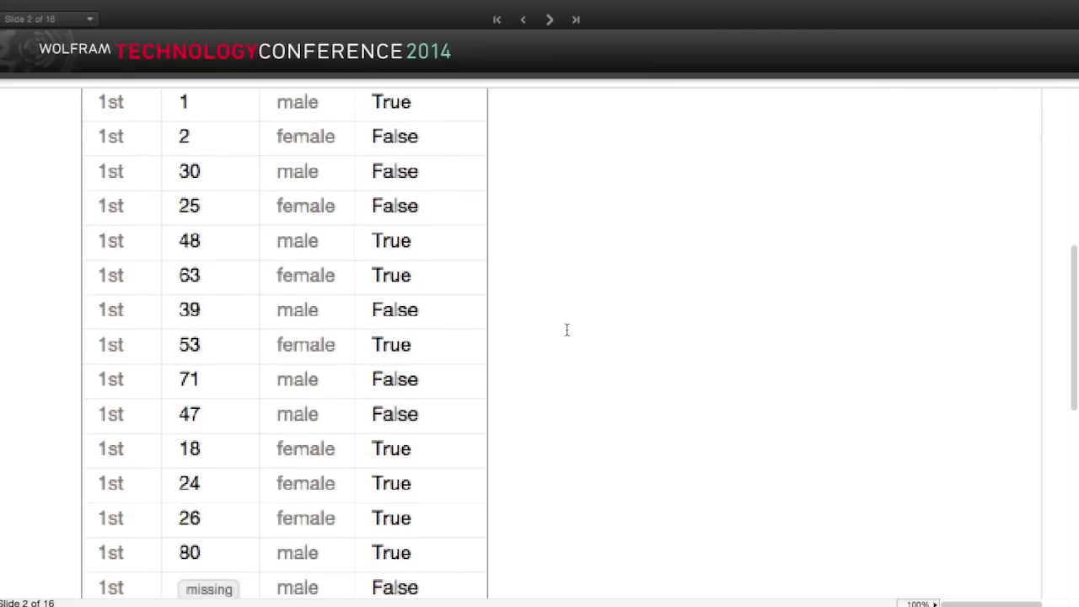
pyautogui.scroll(-5, 567, 329)
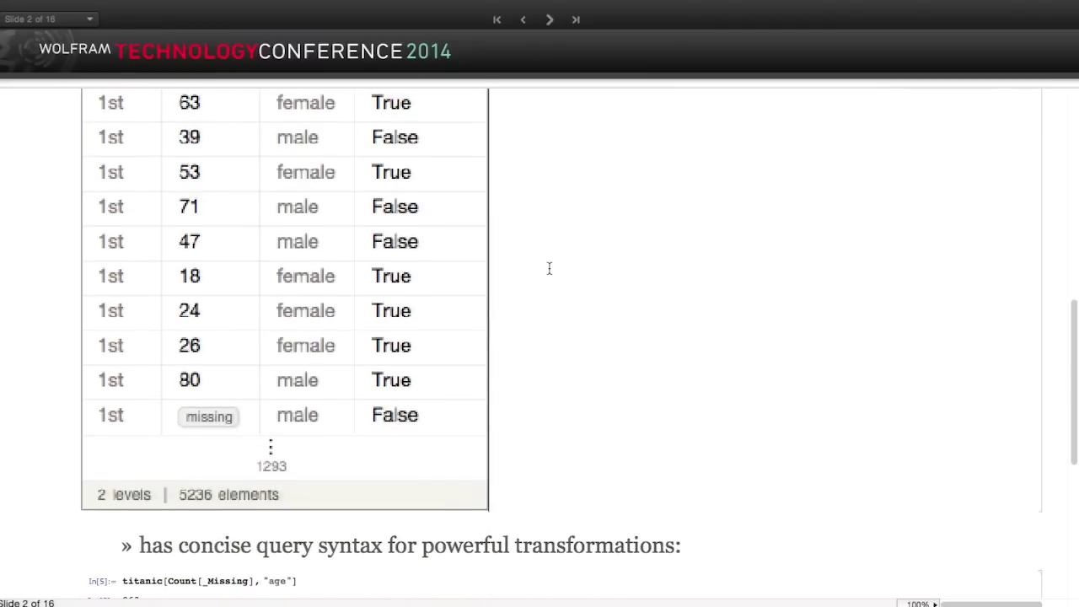
pyautogui.scroll(-3, 549, 265)
pyautogui.scroll(-1, 549, 268)
pyautogui.scroll(-3, 548, 268)
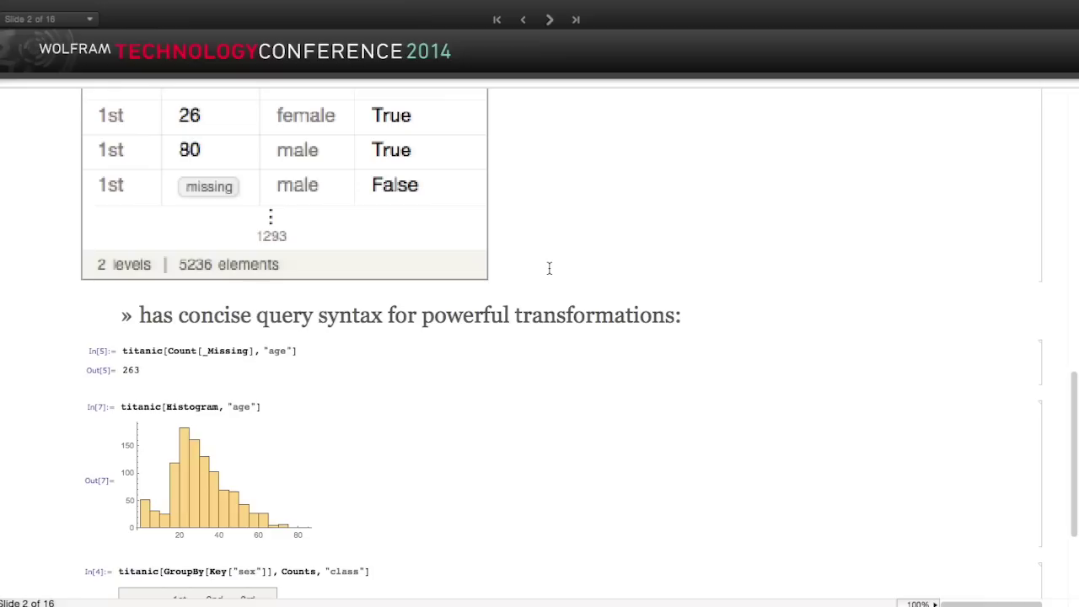
pyautogui.scroll(-2, 549, 268)
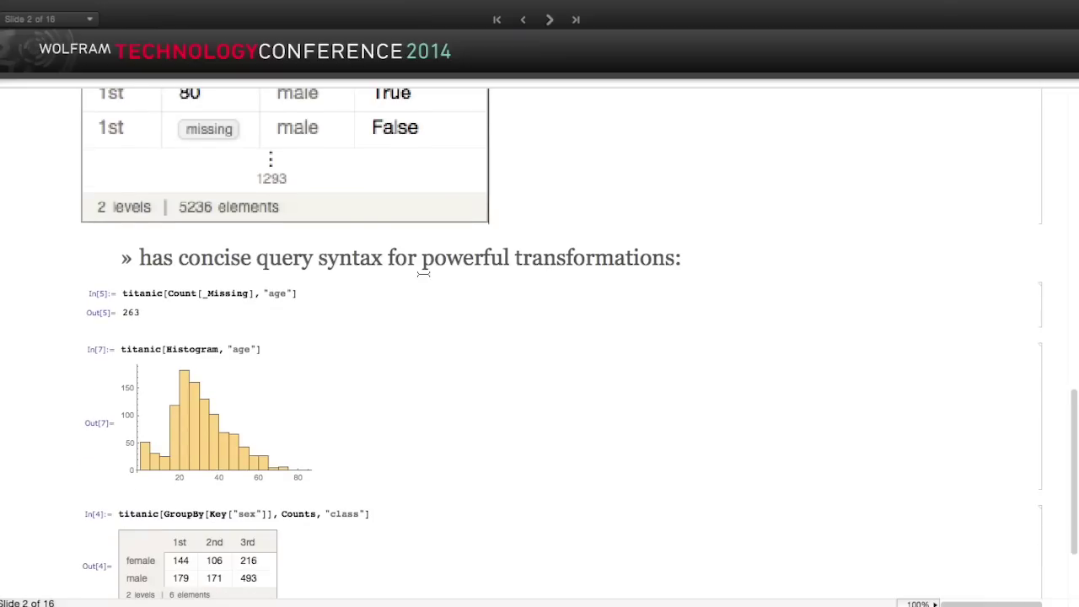
pyautogui.scroll(15, 423, 272)
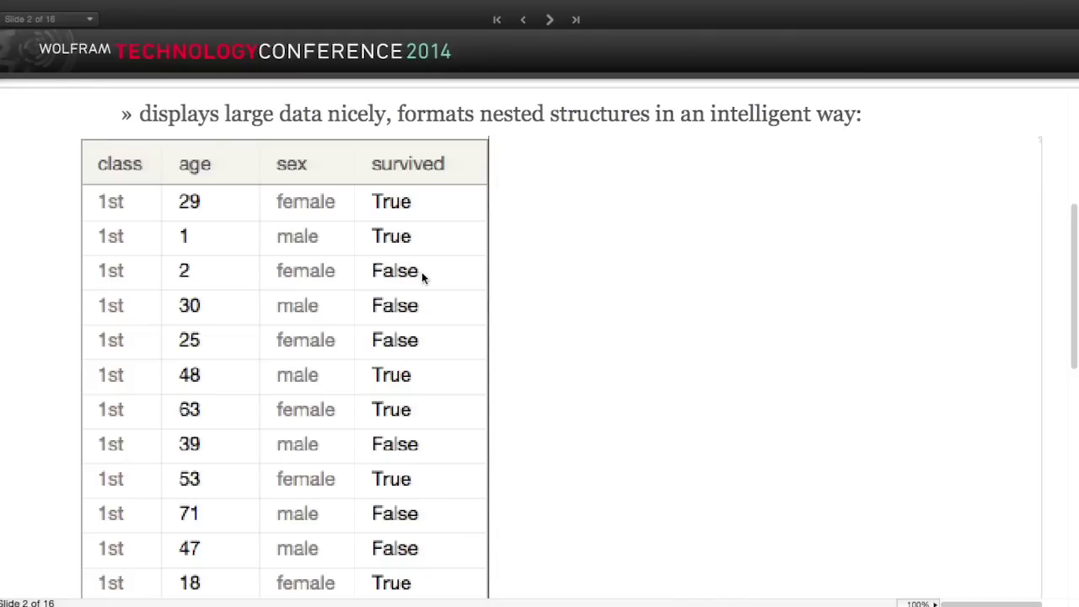
pyautogui.scroll(-5, 495, 298)
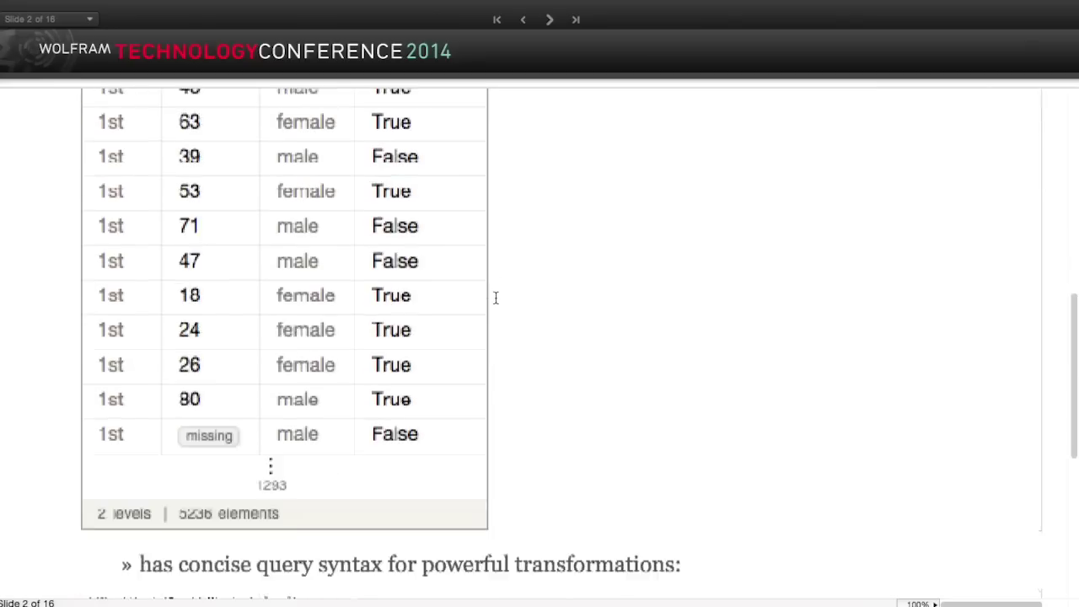
pyautogui.scroll(-5, 496, 299)
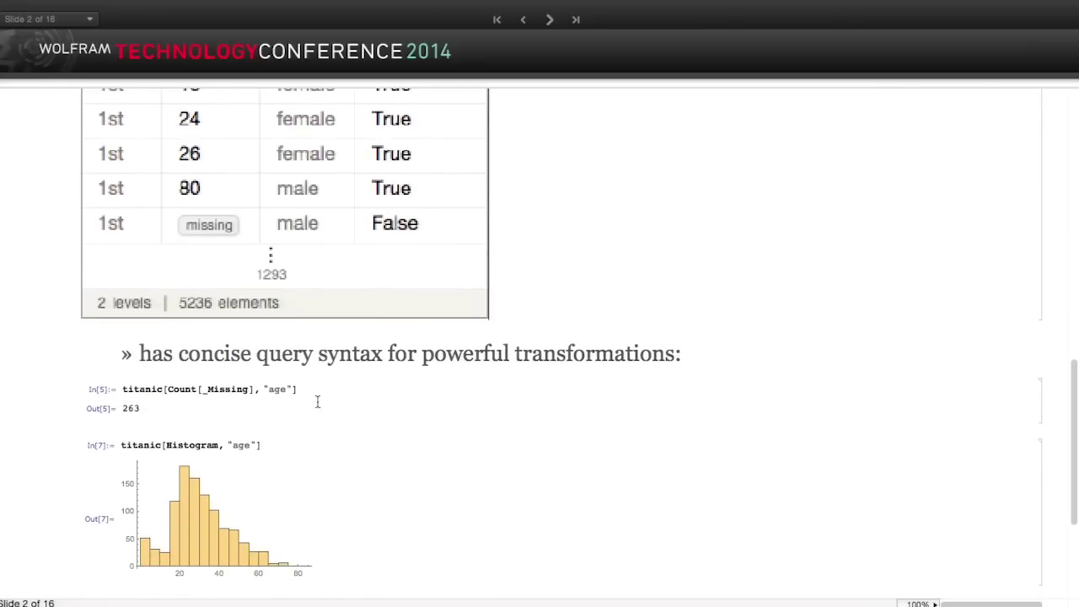
pyautogui.scroll(-2, 318, 402)
pyautogui.click(280, 302)
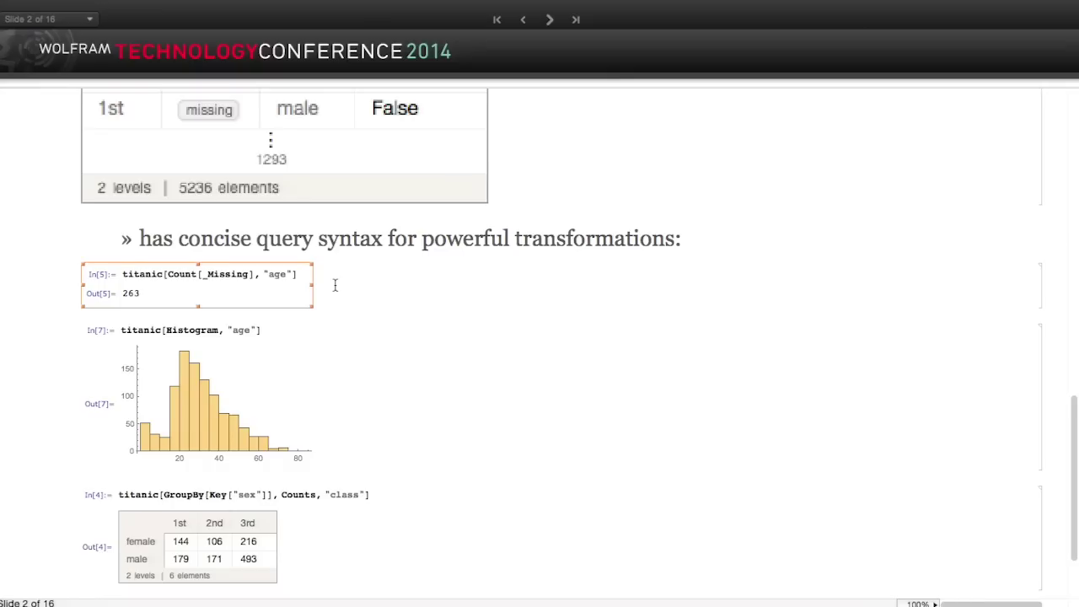
pyautogui.scroll(-2, 335, 285)
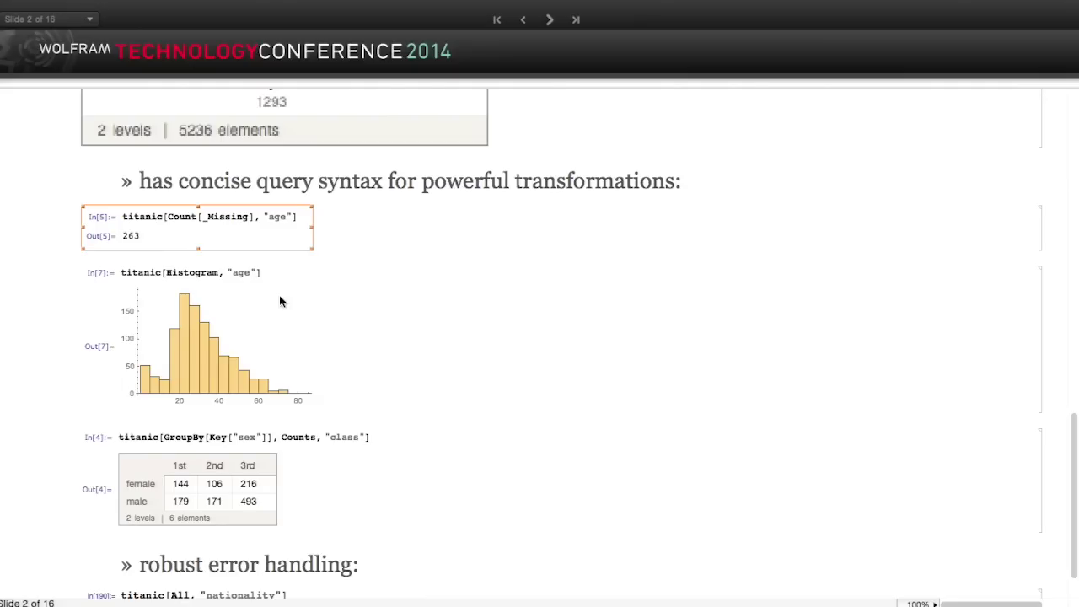
pyautogui.scroll(-3, 281, 301)
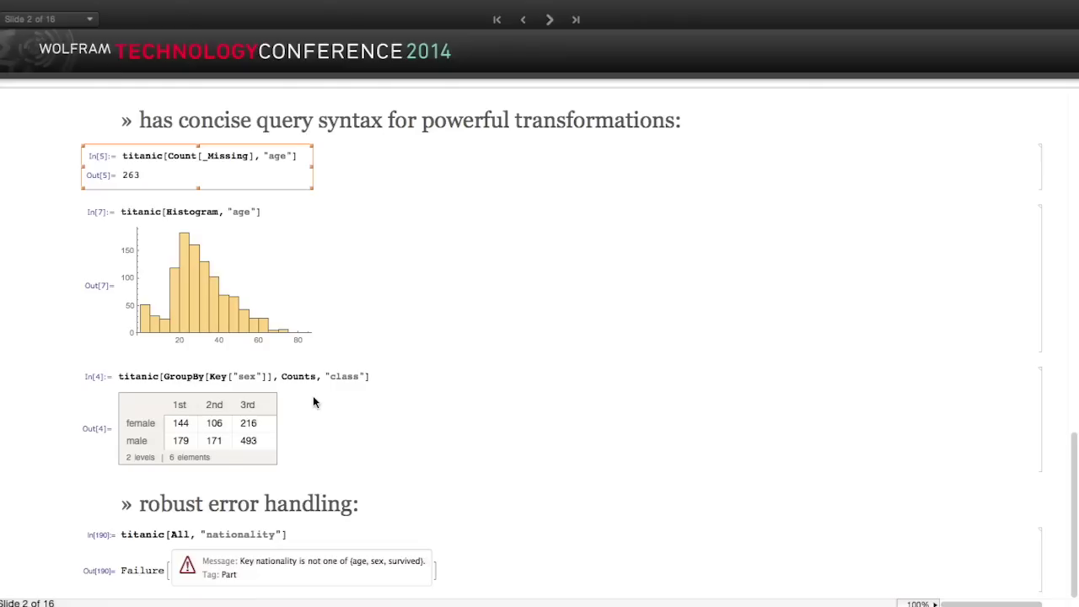
# Step: Switch to the system's Displays settings, set the AVERMEDIA HD display to the scaled resolution 1280 × 720, and return to the Mathematica slideshow
pyautogui.press('super+space')
pyautogui.write('display')
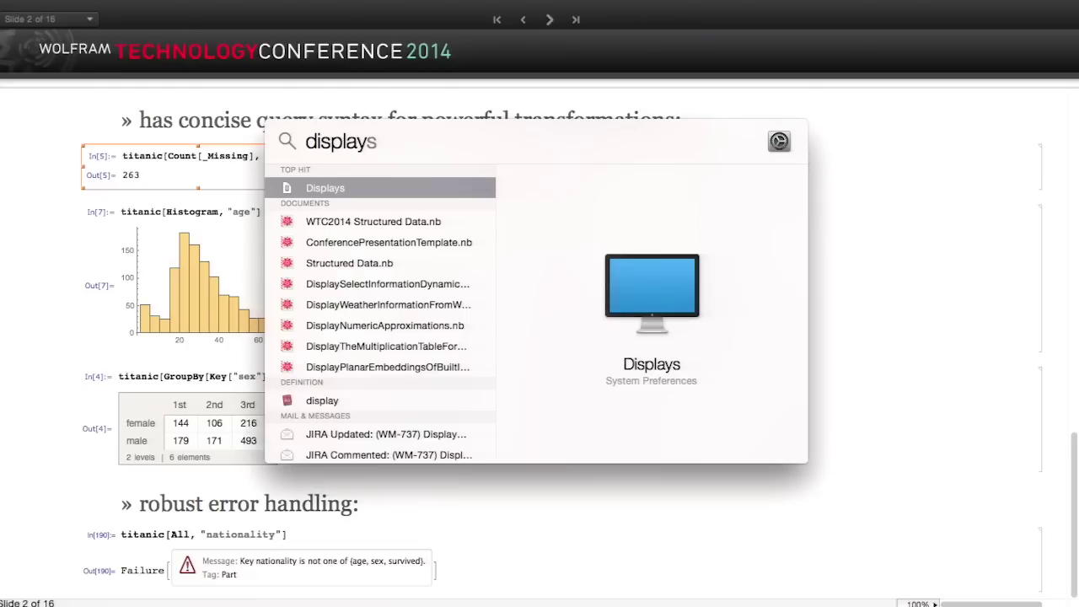
pyautogui.press('Return')
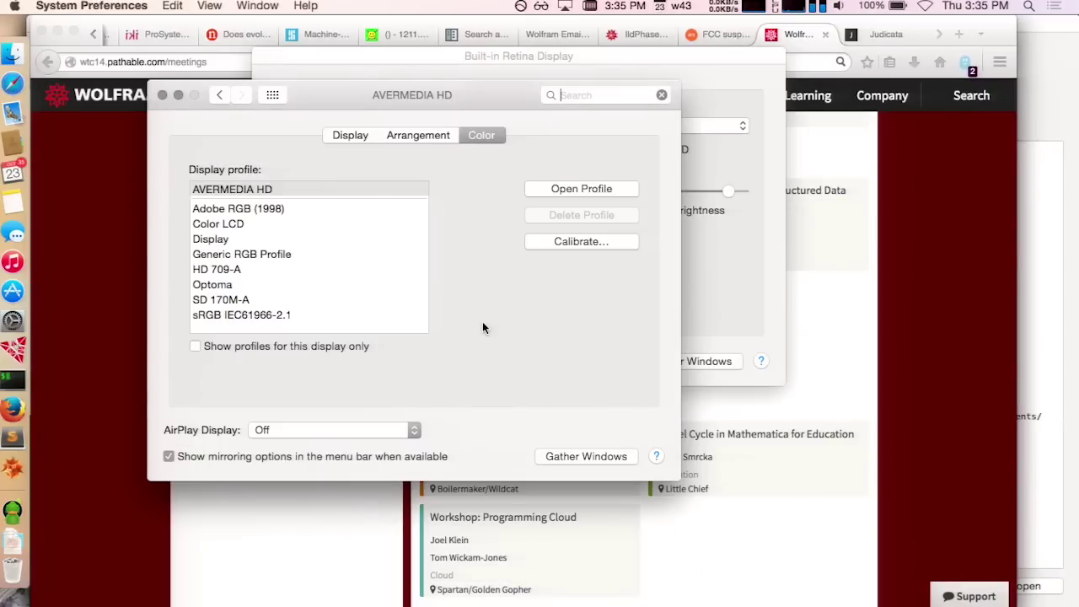
pyautogui.click(365, 137)
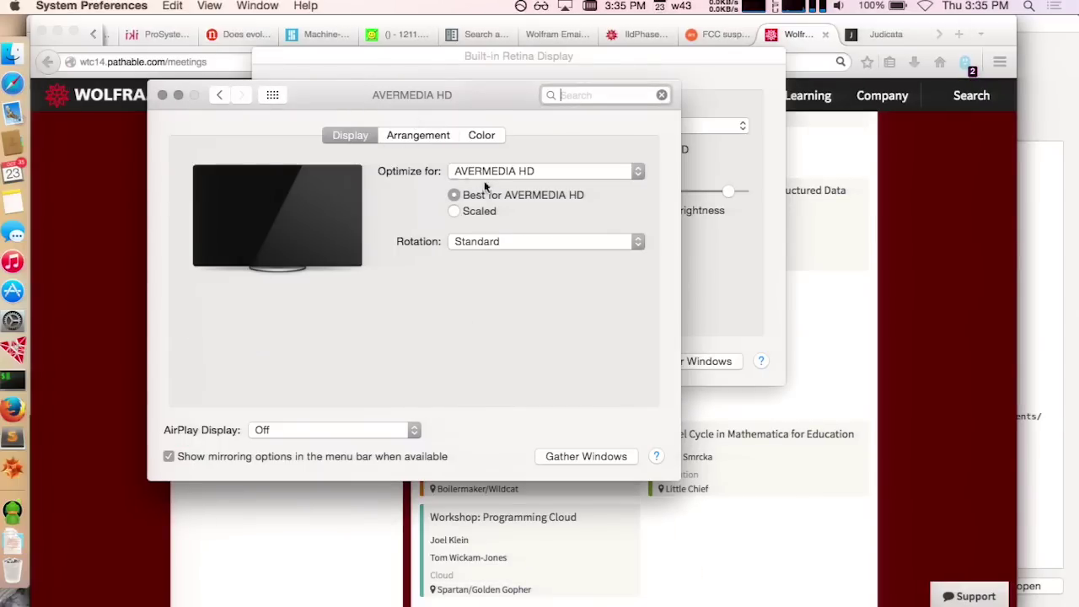
pyautogui.click(459, 214)
pyautogui.click(482, 250)
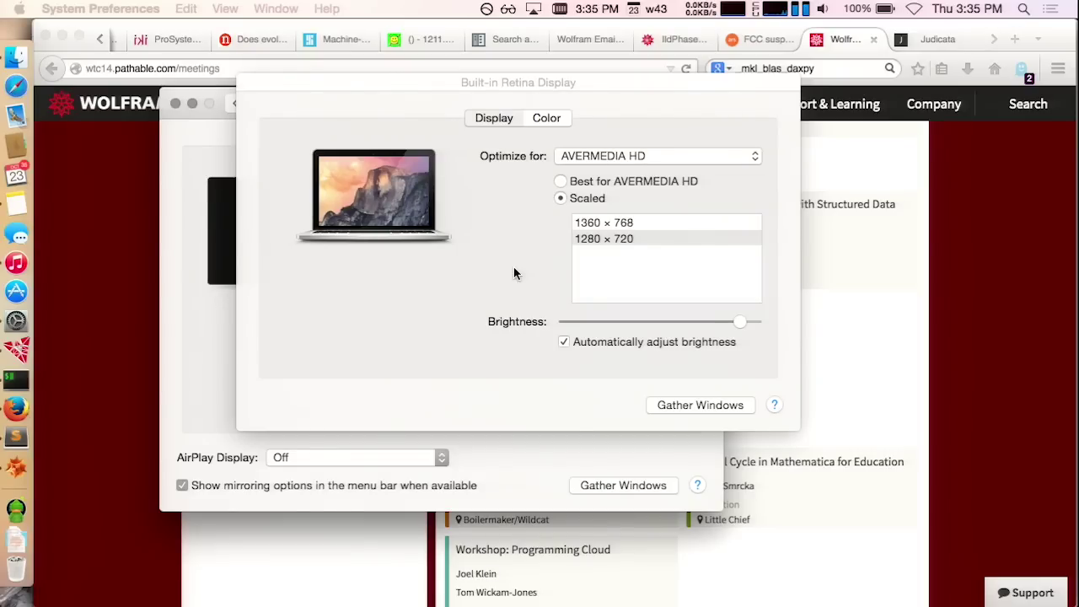
pyautogui.click(16, 466)
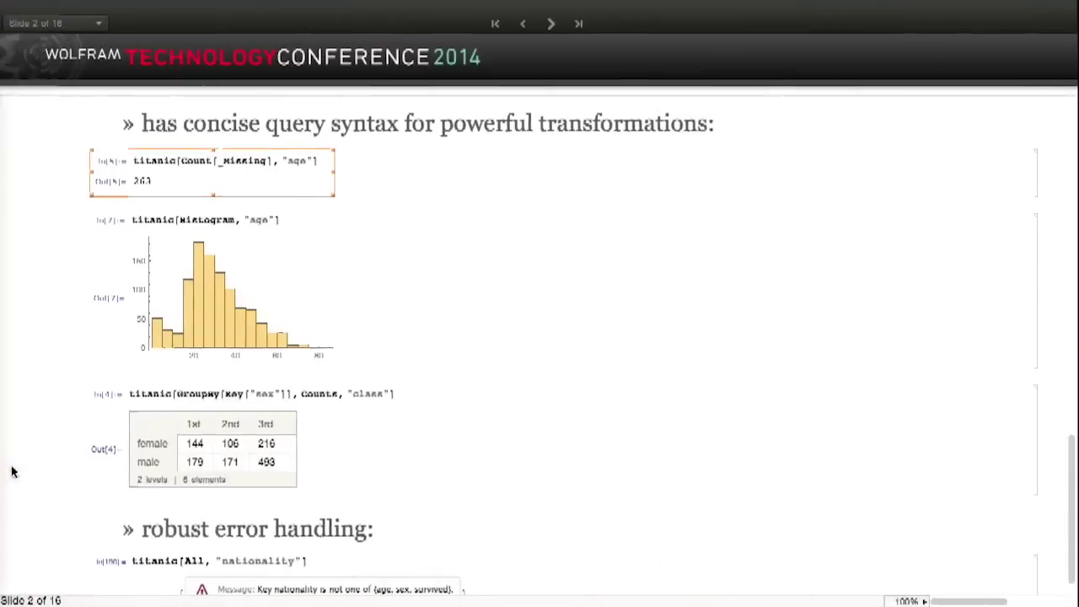
# Step: Magnify the Introduction slide, trying 150% and settling on 125%
pyautogui.click(906, 600)
pyautogui.click(953, 573)
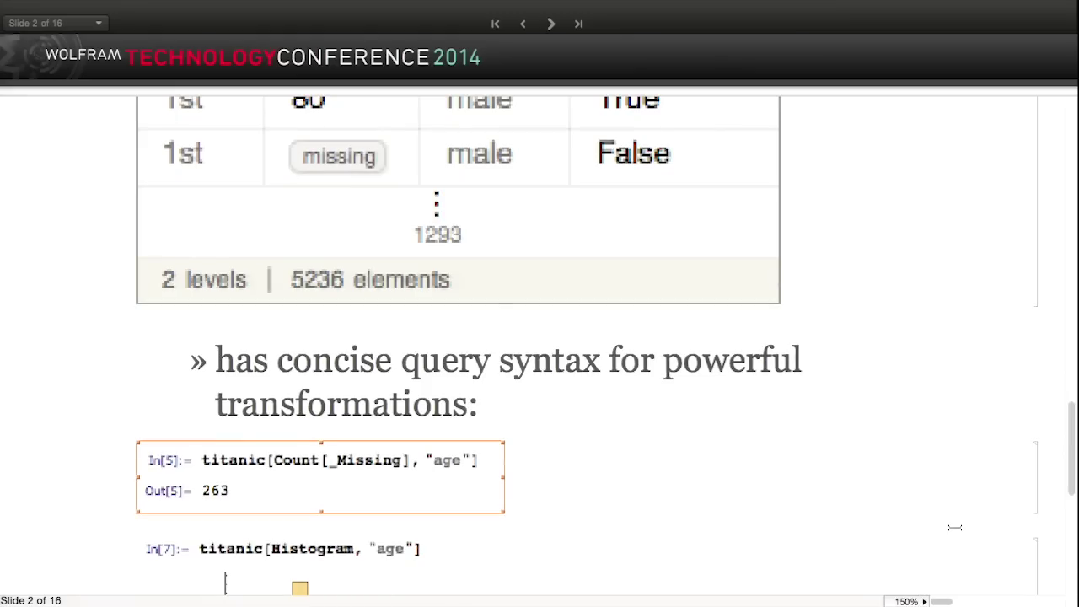
pyautogui.scroll(-1, 908, 437)
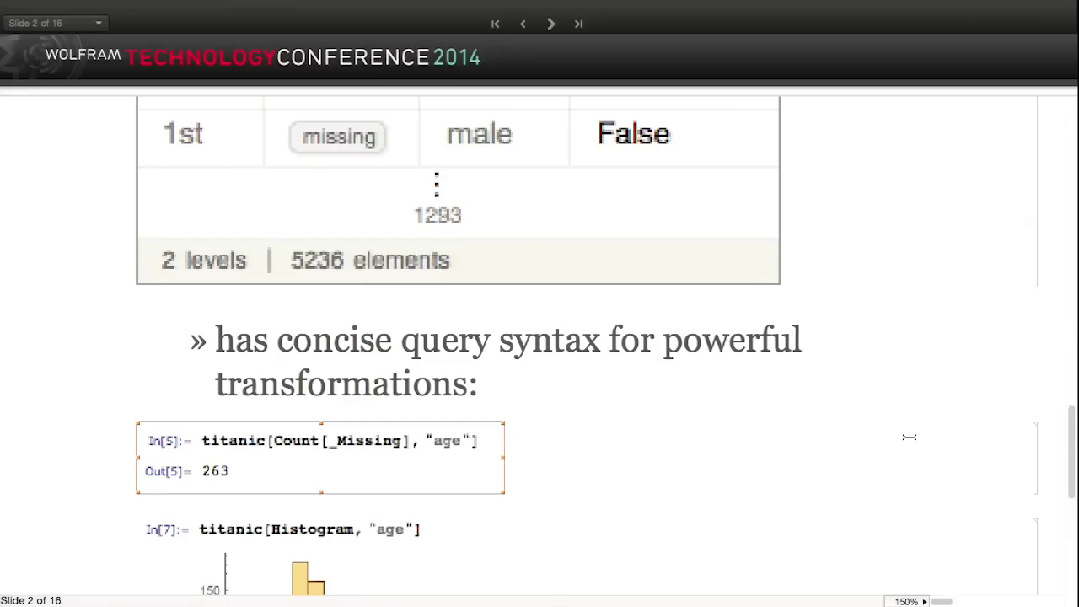
pyautogui.click(904, 601)
pyautogui.click(944, 544)
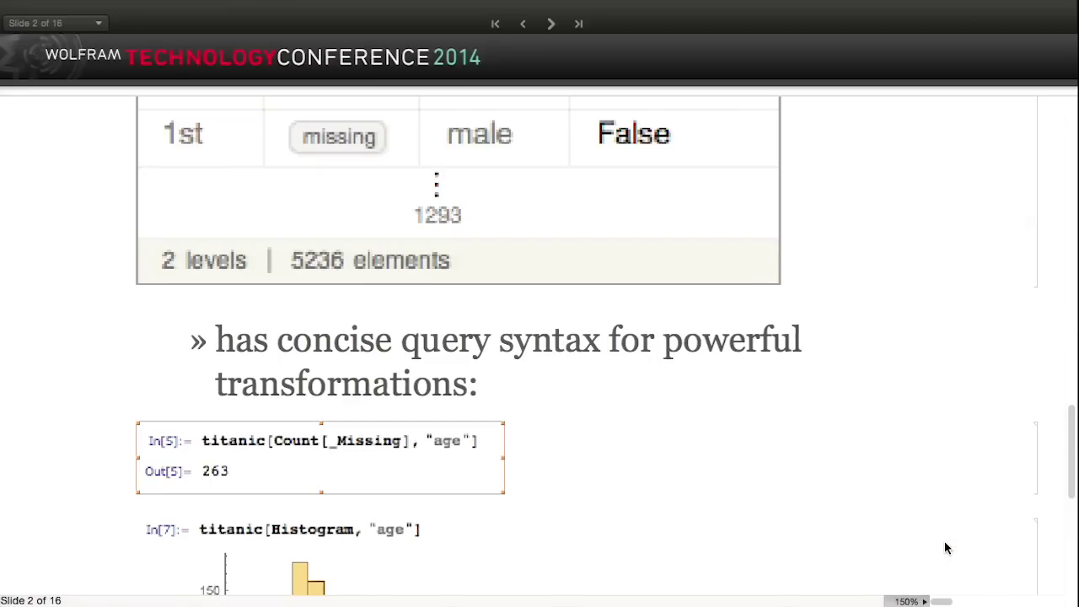
# Step: Advance to the "Prelude: Lists and associations" slide, read it to the end, and continue to the "Operations on associations" slide
pyautogui.scroll(-5, 811, 400)
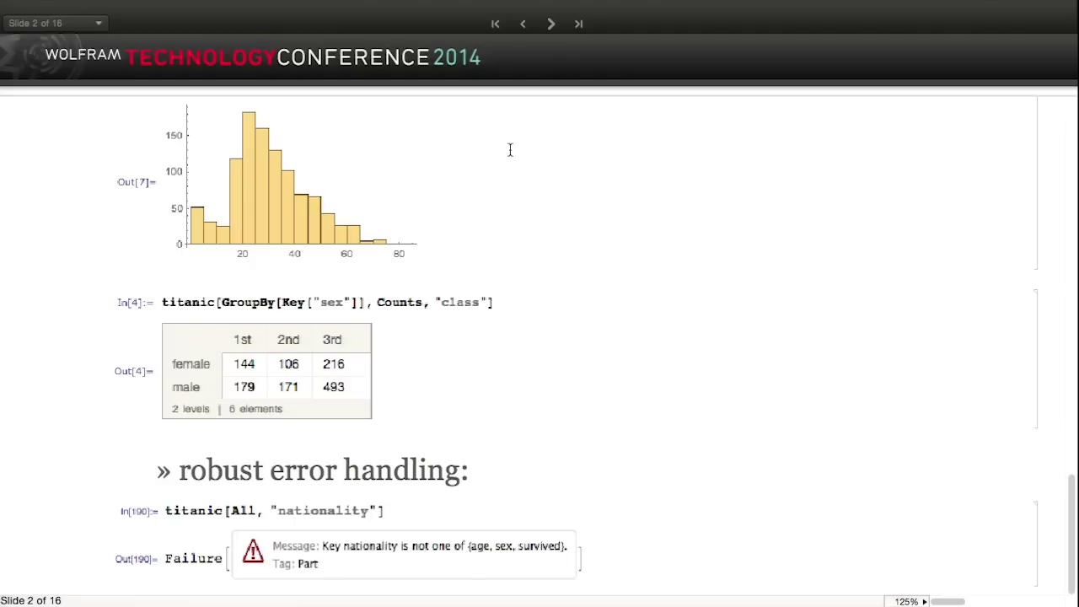
pyautogui.click(550, 24)
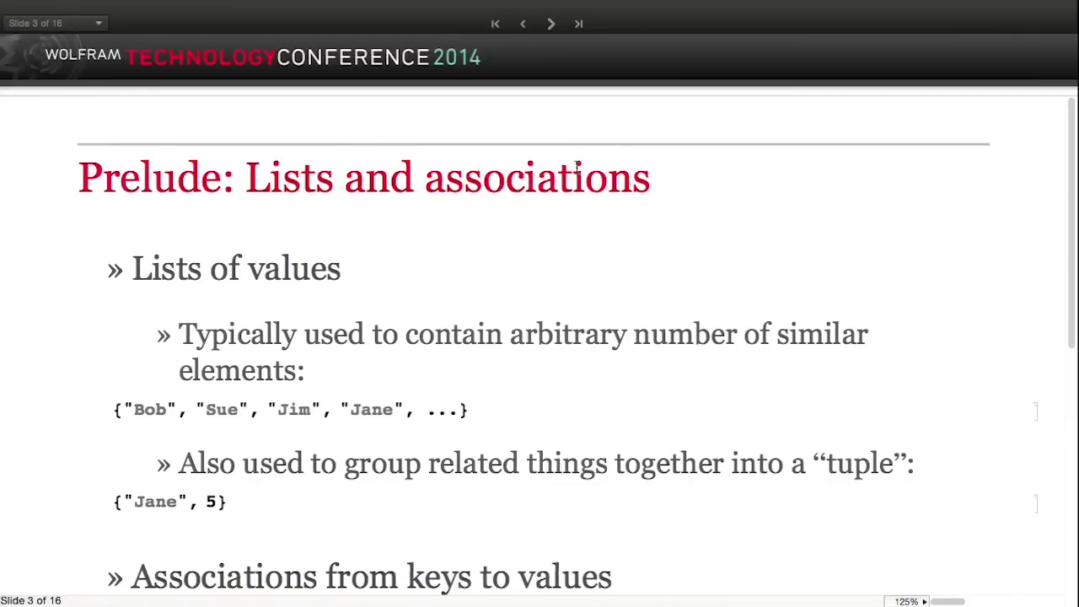
pyautogui.scroll(-2, 577, 167)
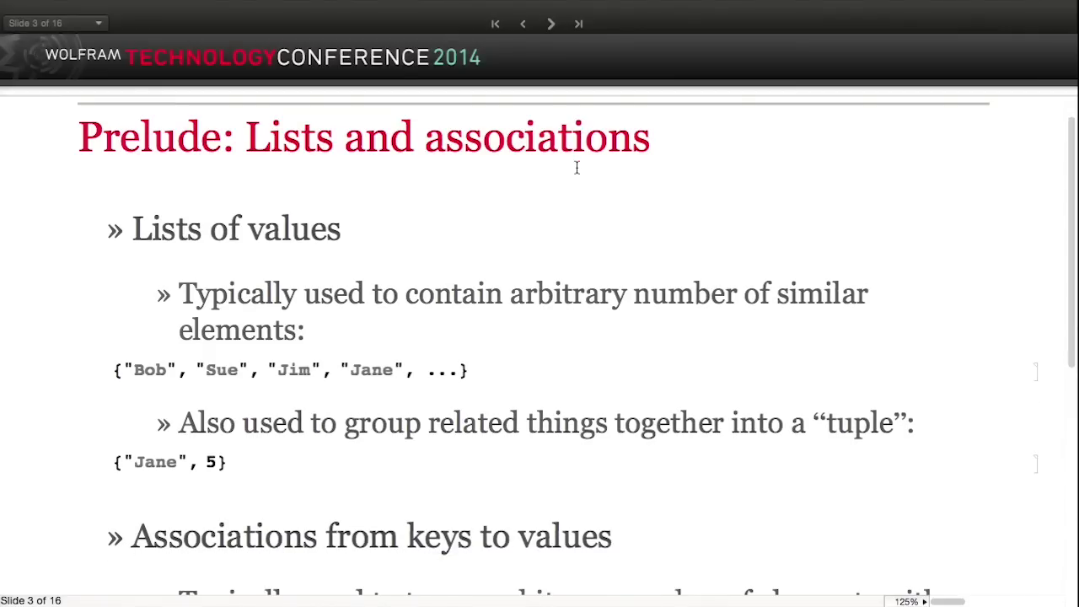
pyautogui.scroll(-3, 576, 167)
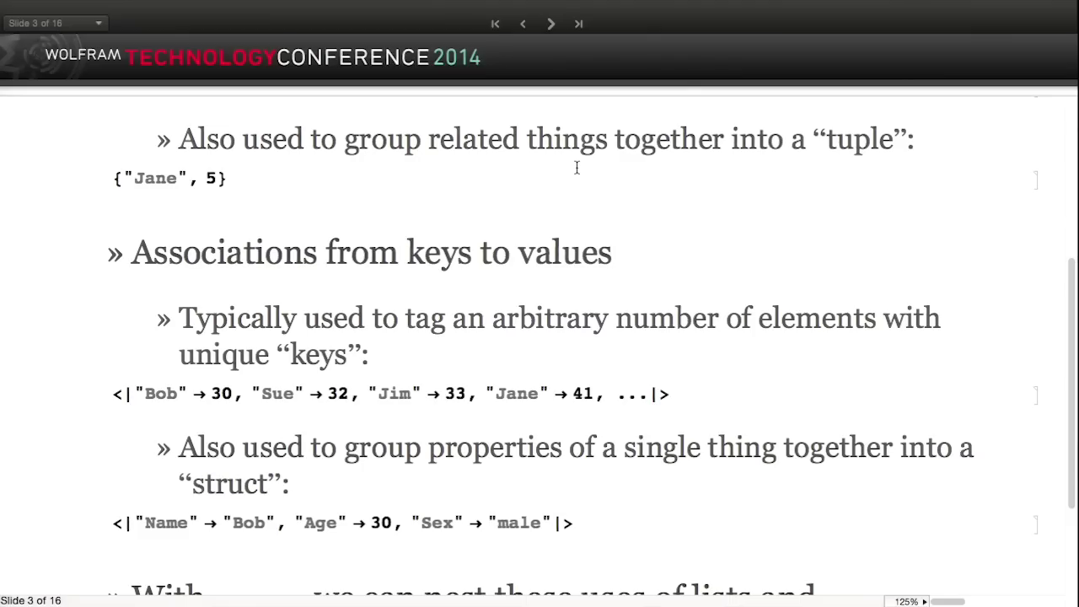
pyautogui.scroll(-3, 577, 168)
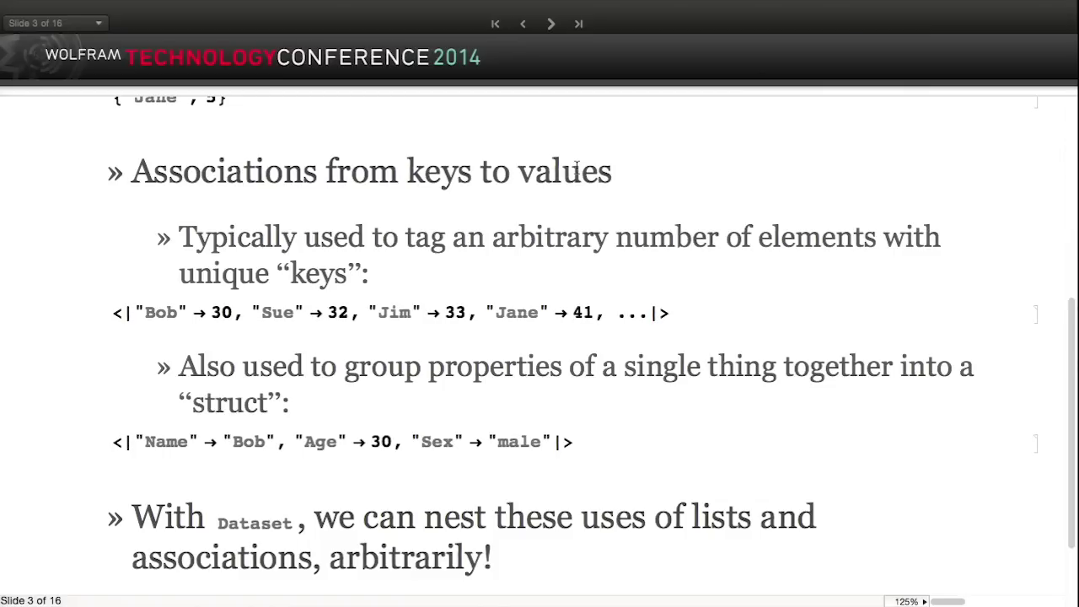
pyautogui.scroll(-3, 577, 166)
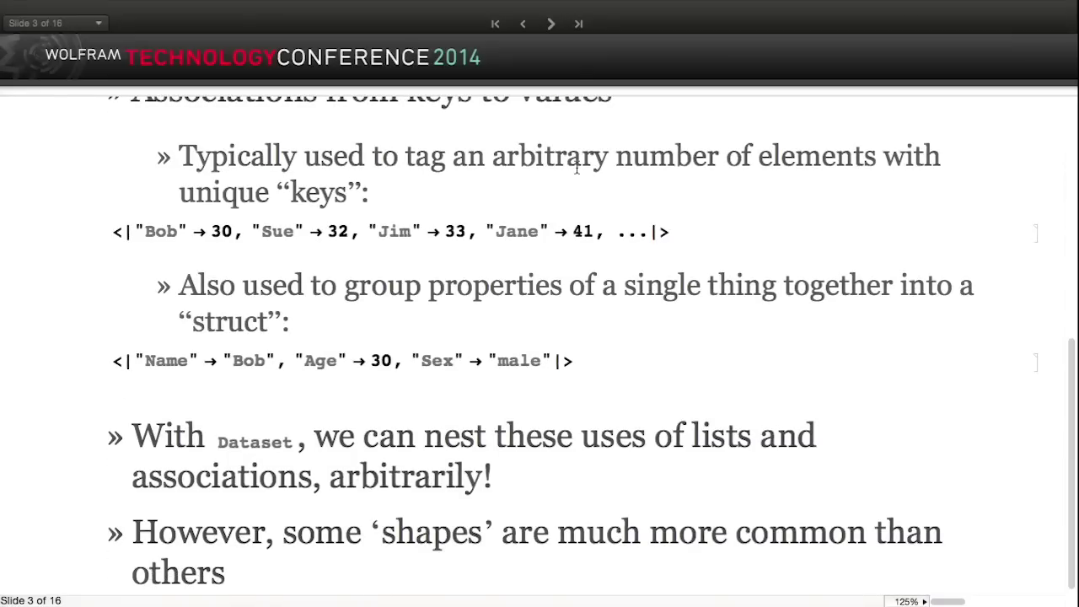
pyautogui.scroll(-1, 576, 168)
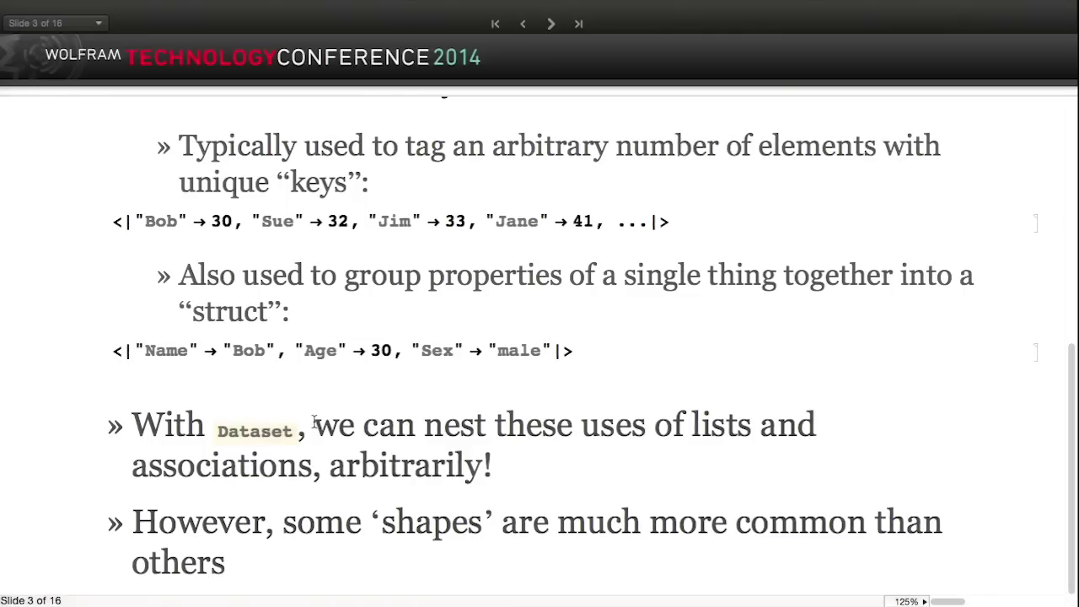
pyautogui.click(552, 24)
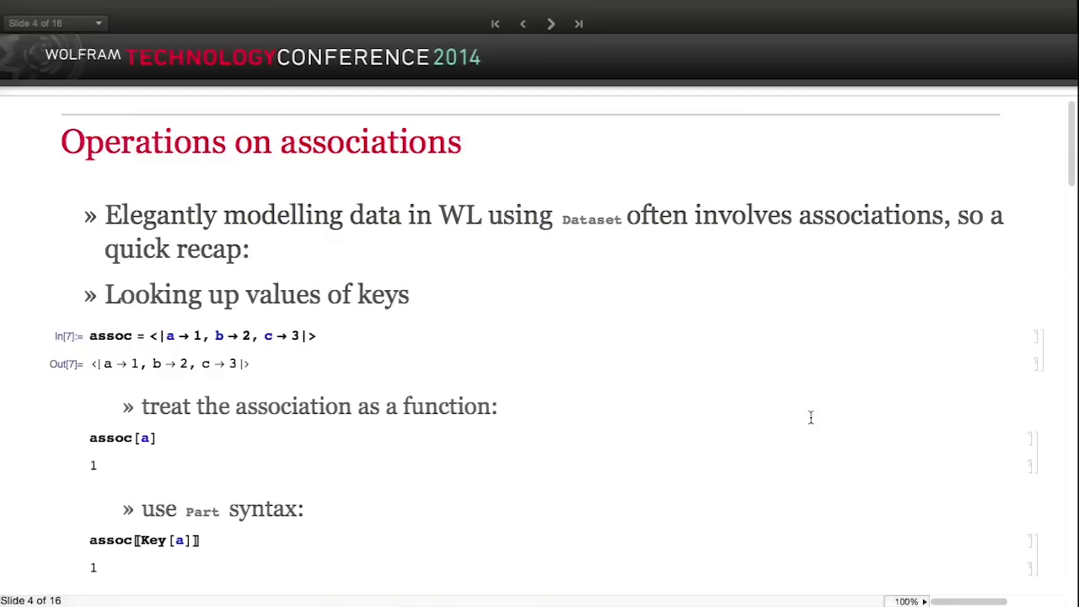
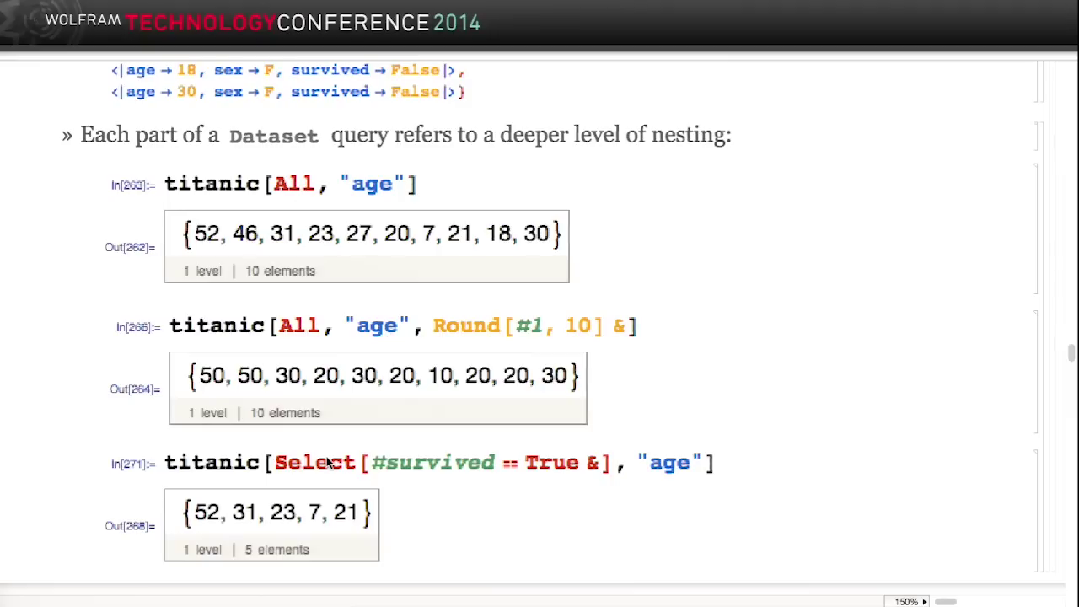
# Step: Review the titanic query that selects the ages of survivors and continue down to the Examples slide
pyautogui.click(647, 467)
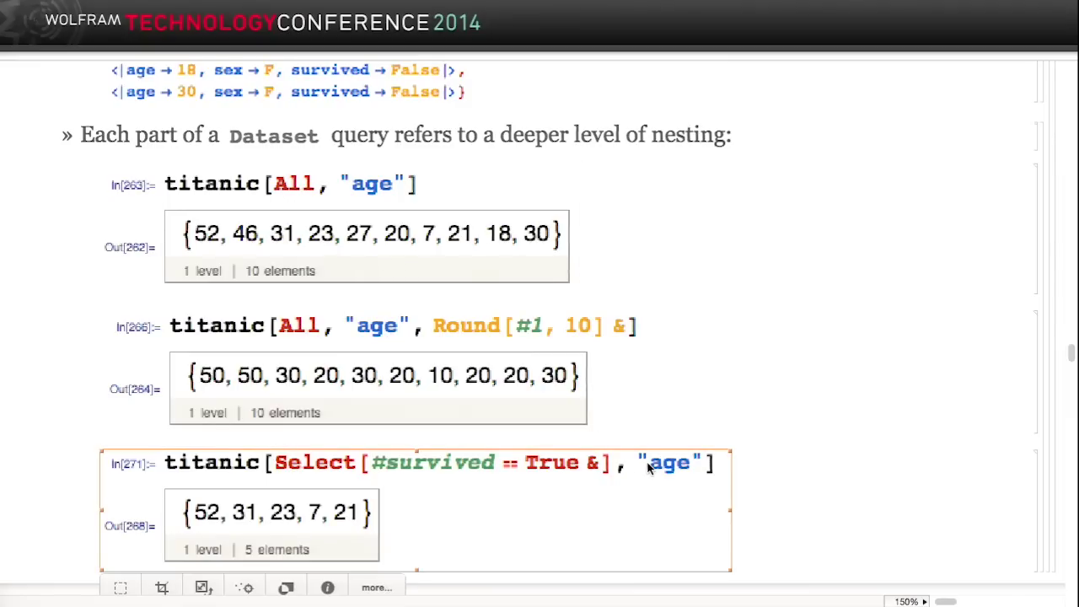
pyautogui.click(782, 399)
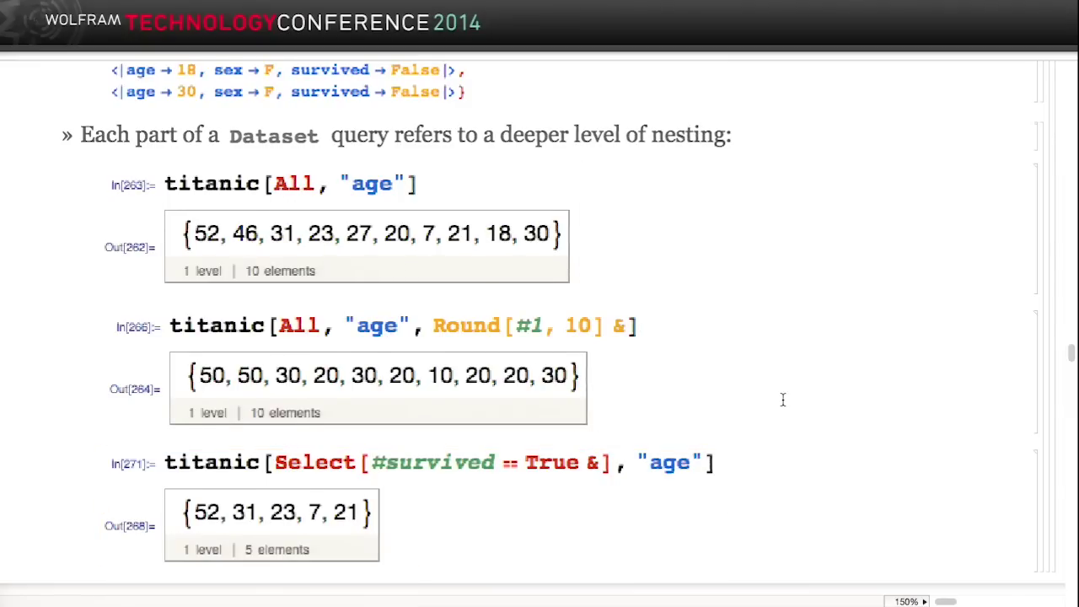
pyautogui.scroll(-3, 782, 400)
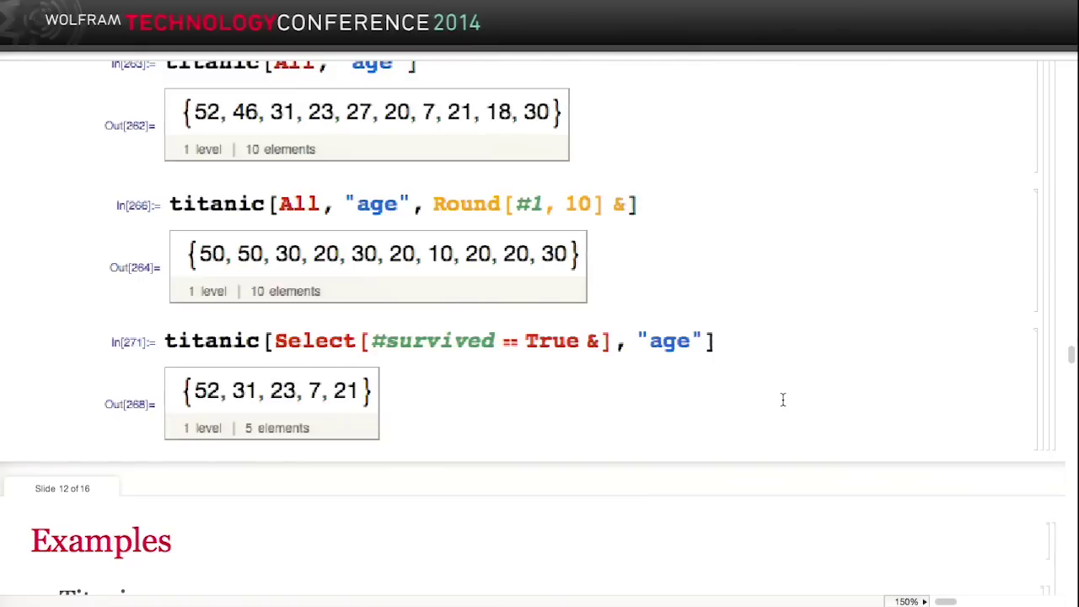
# Step: Read the opening Titanic examples: loading the dataset, getting its number of rows, and sampling five random passengers
pyautogui.scroll(-10, 782, 400)
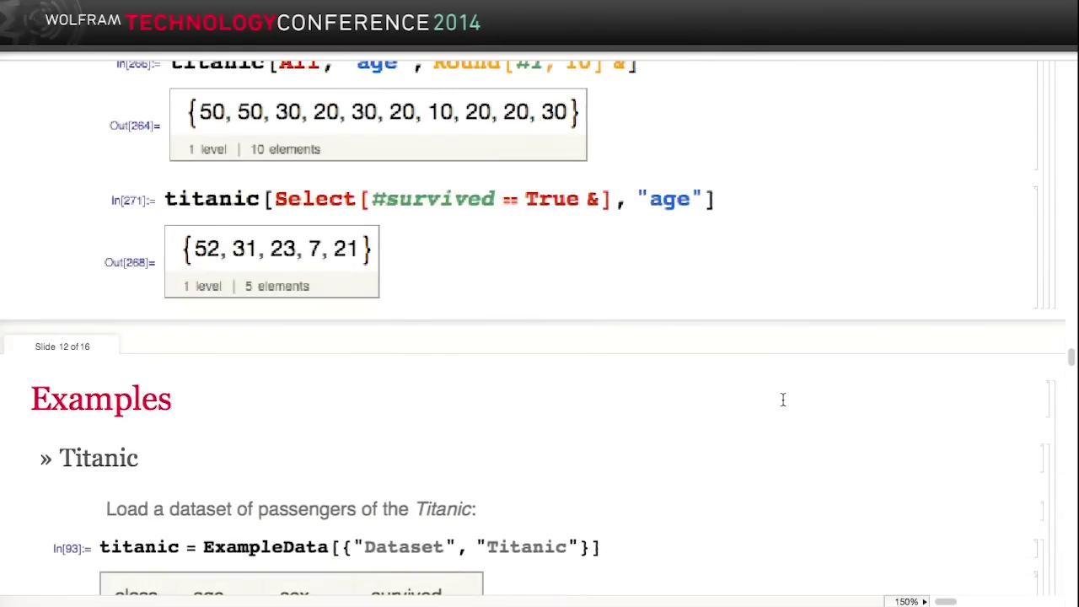
pyautogui.scroll(-5, 782, 400)
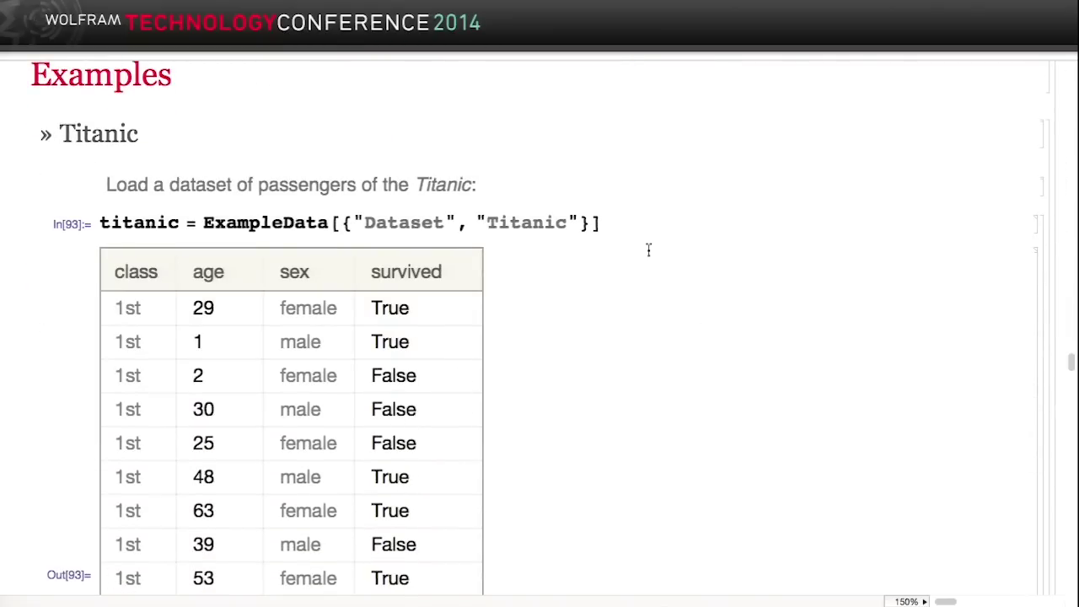
pyautogui.scroll(-6, 649, 253)
pyautogui.scroll(-20, 648, 249)
pyautogui.scroll(8, 648, 248)
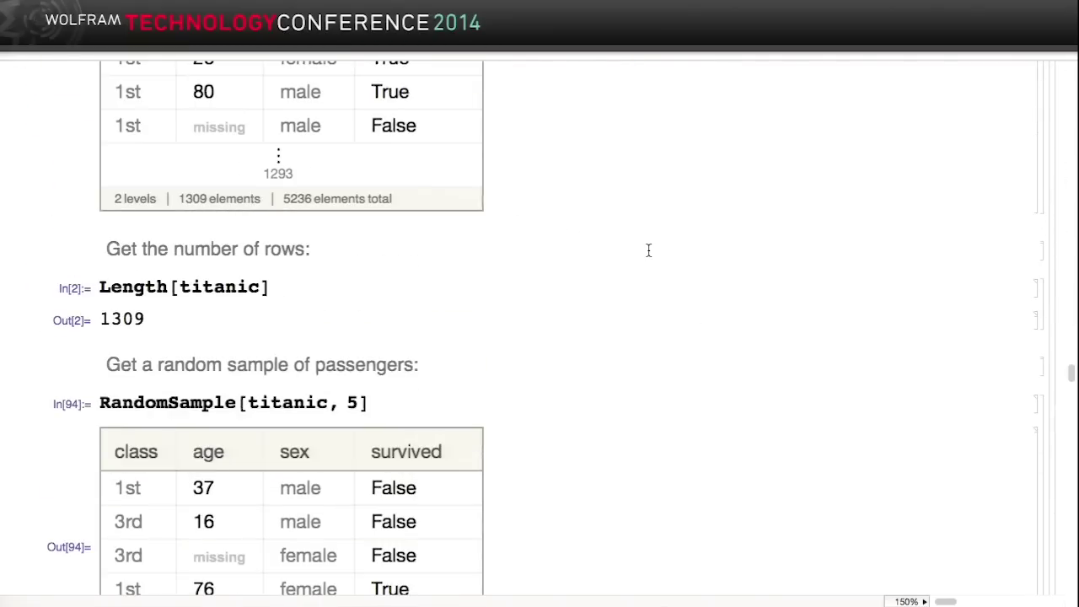
pyautogui.scroll(2, 558, 255)
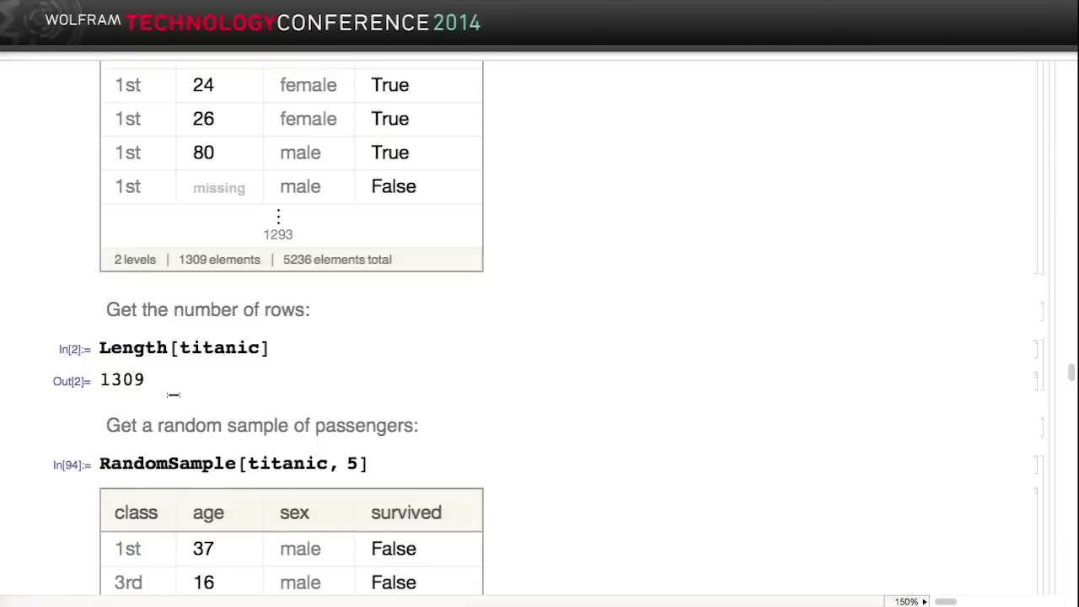
pyautogui.scroll(-5, 137, 387)
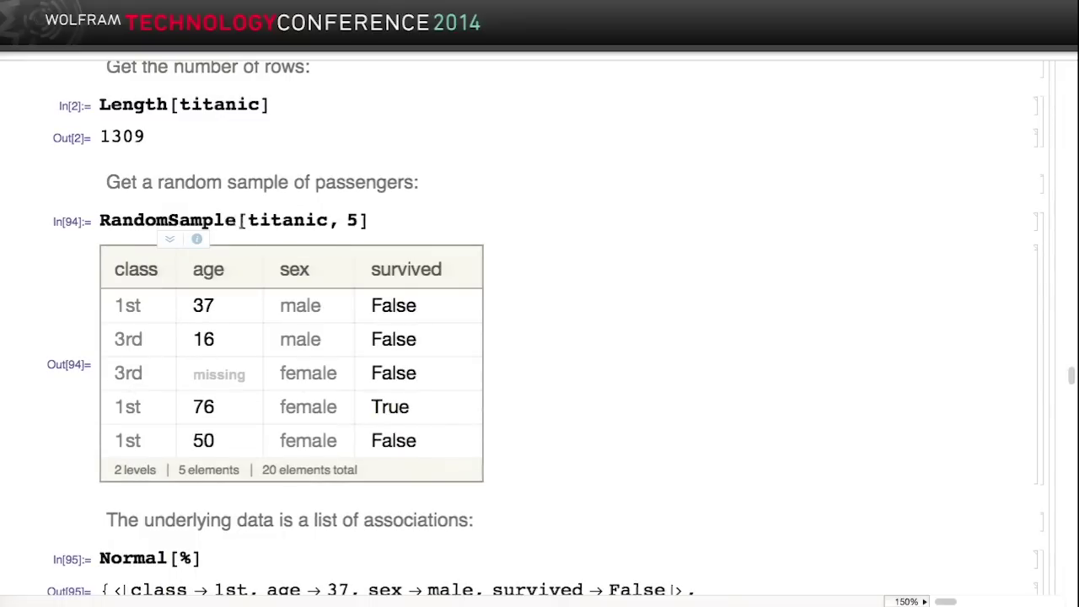
pyautogui.scroll(-6, 268, 340)
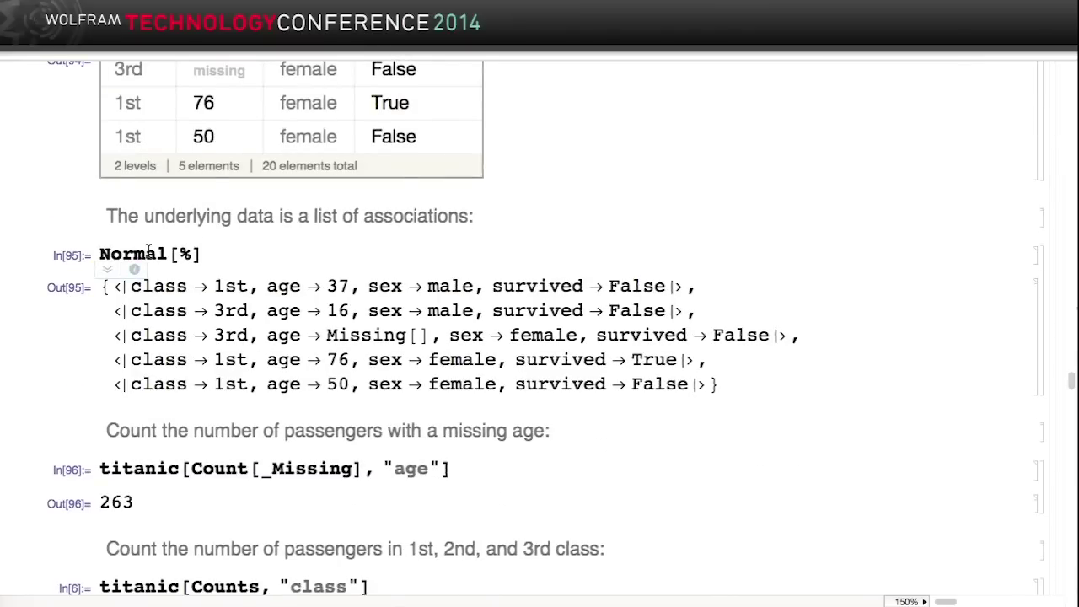
# Step: Highlight Normal in the Normal[%] input and inspect the list of associations underlying the passenger sample
pyautogui.click(148, 253)
pyautogui.doubleClick(148, 253)
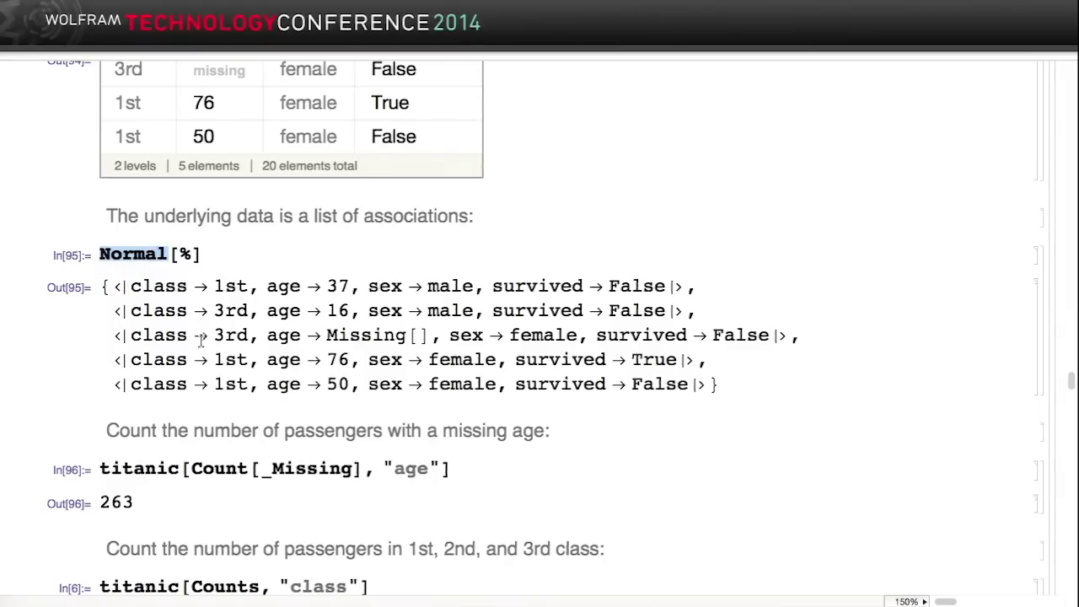
pyautogui.click(106, 288)
pyautogui.doubleClick(105, 287)
pyautogui.click(151, 291)
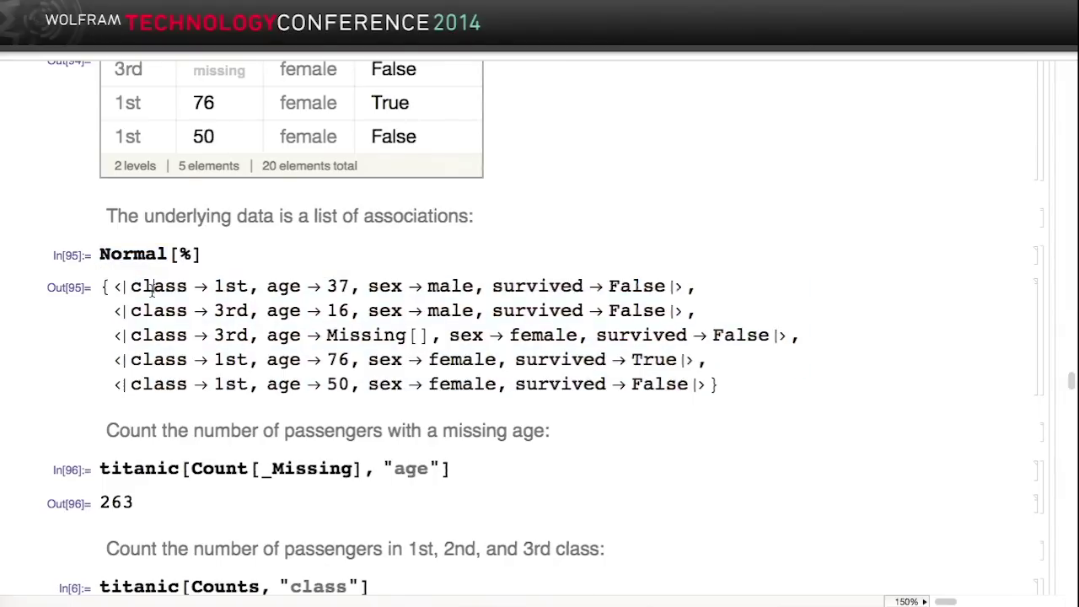
# Step: Review the titanic queries counting missing ages and passengers per class, and continue through the age histogram to the version grouped by class
pyautogui.scroll(-4, 152, 291)
pyautogui.scroll(-1, 152, 291)
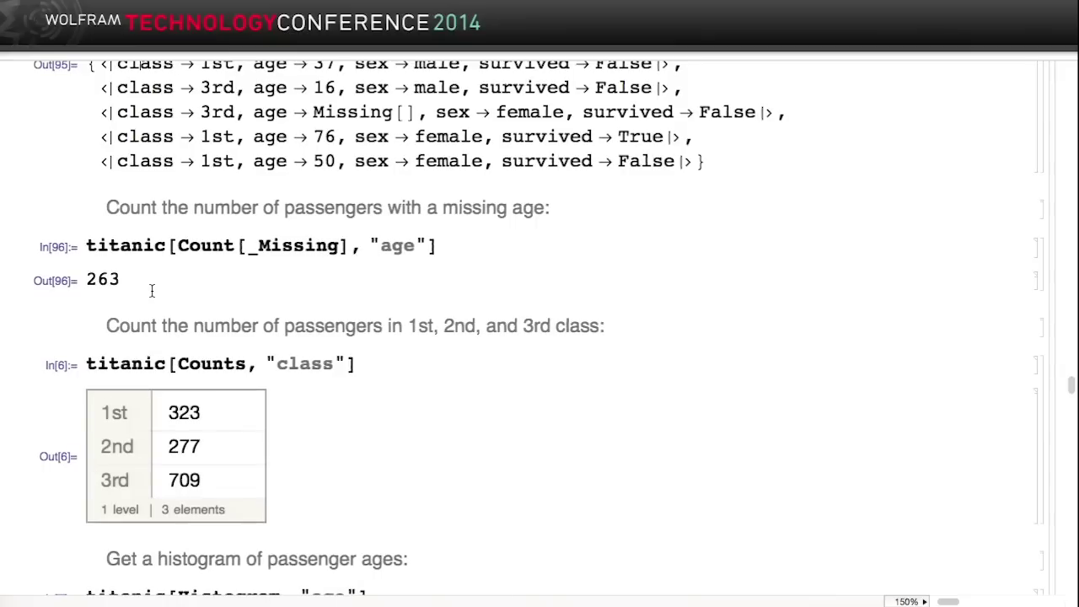
pyautogui.tripleClick(136, 246)
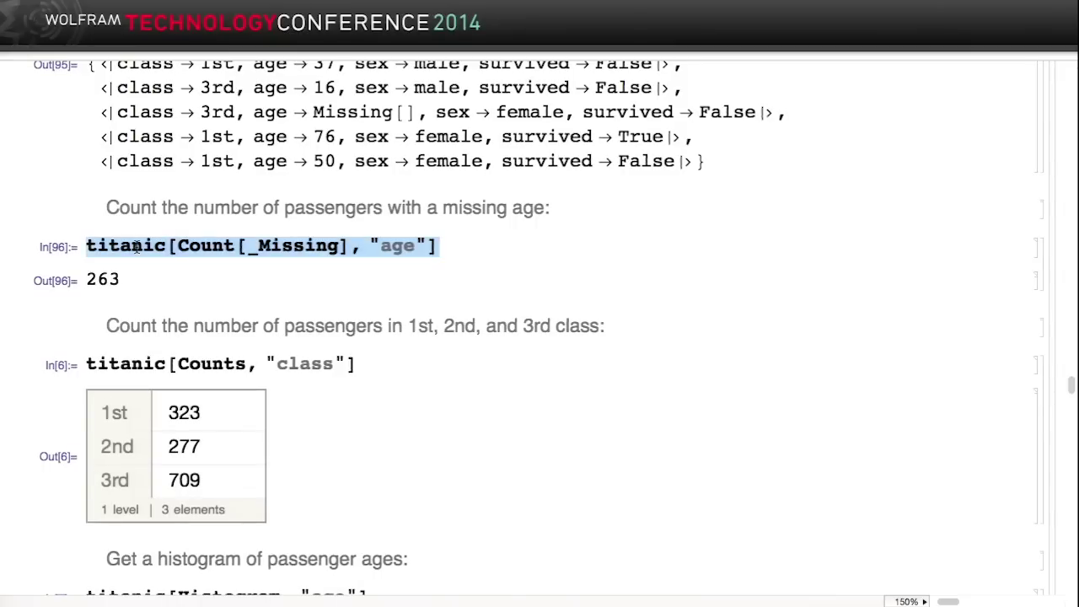
pyautogui.scroll(-2, 136, 246)
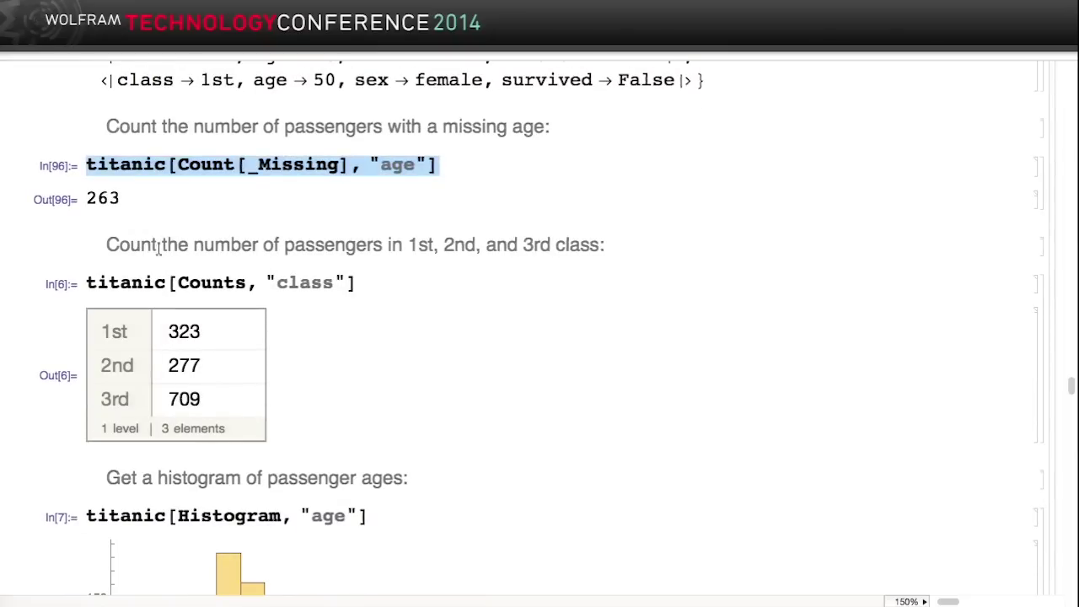
pyautogui.scroll(-2, 155, 284)
pyautogui.scroll(-8, 154, 284)
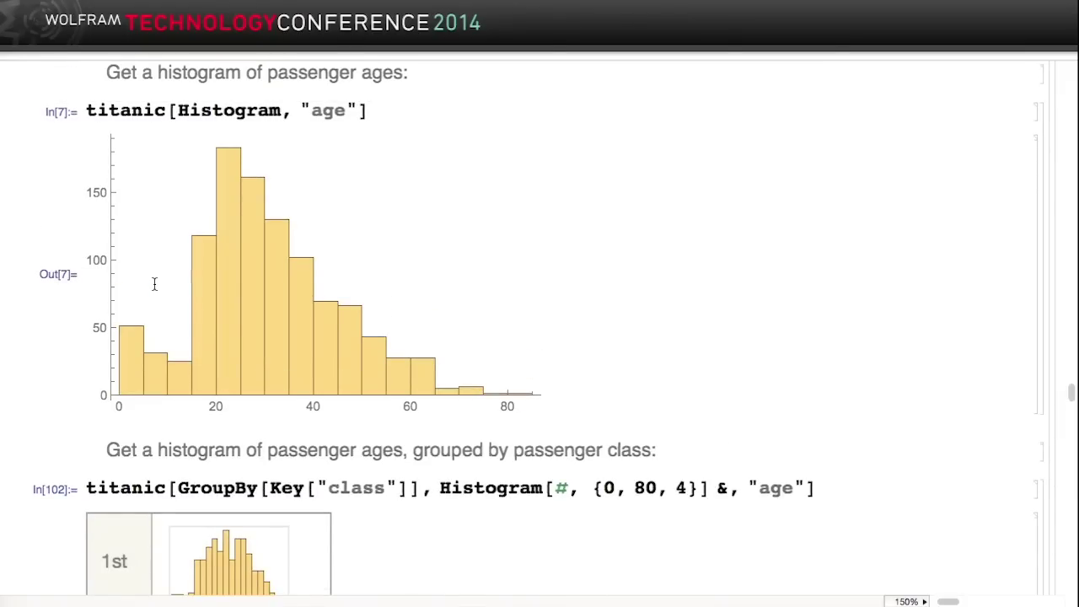
pyautogui.scroll(-8, 154, 291)
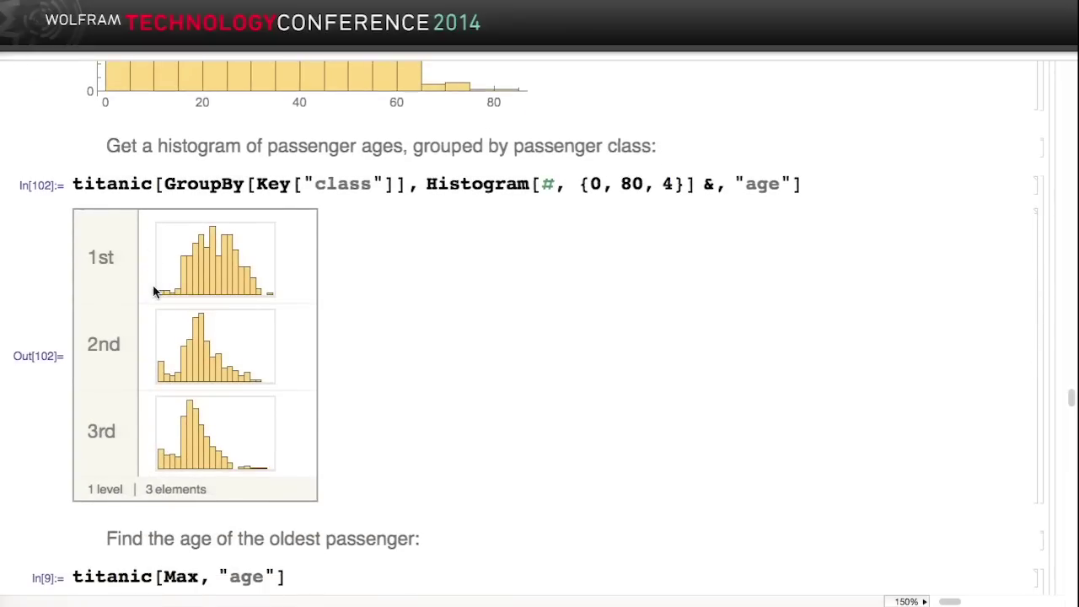
# Step: Highlight the {0, 80, 4} bin specification and the titanic dataset name in the class-grouped histogram query
pyautogui.tripleClick(499, 187)
pyautogui.doubleClick(584, 185)
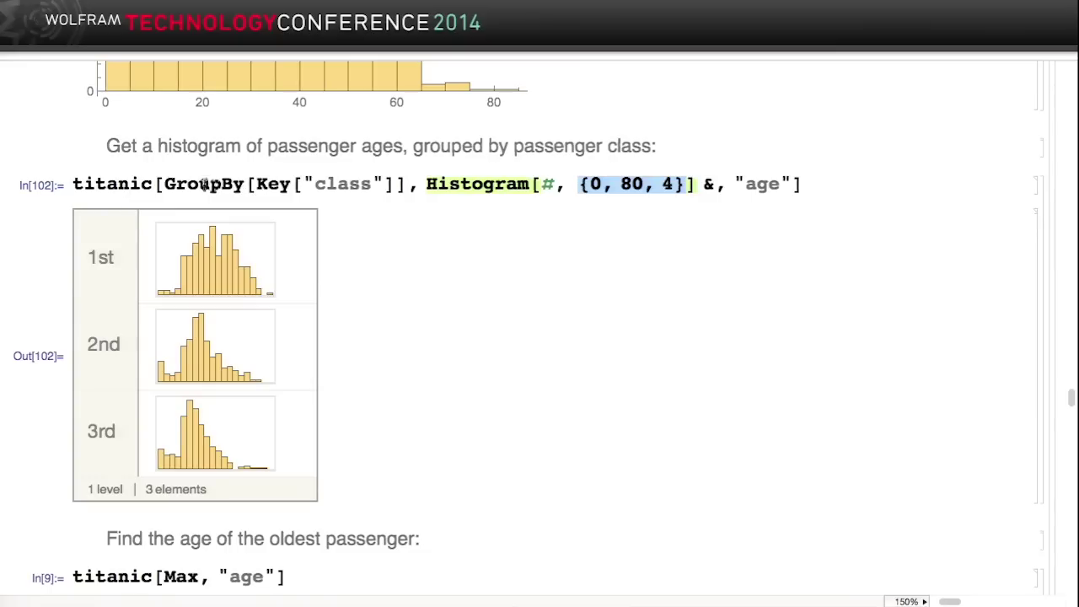
pyautogui.doubleClick(143, 183)
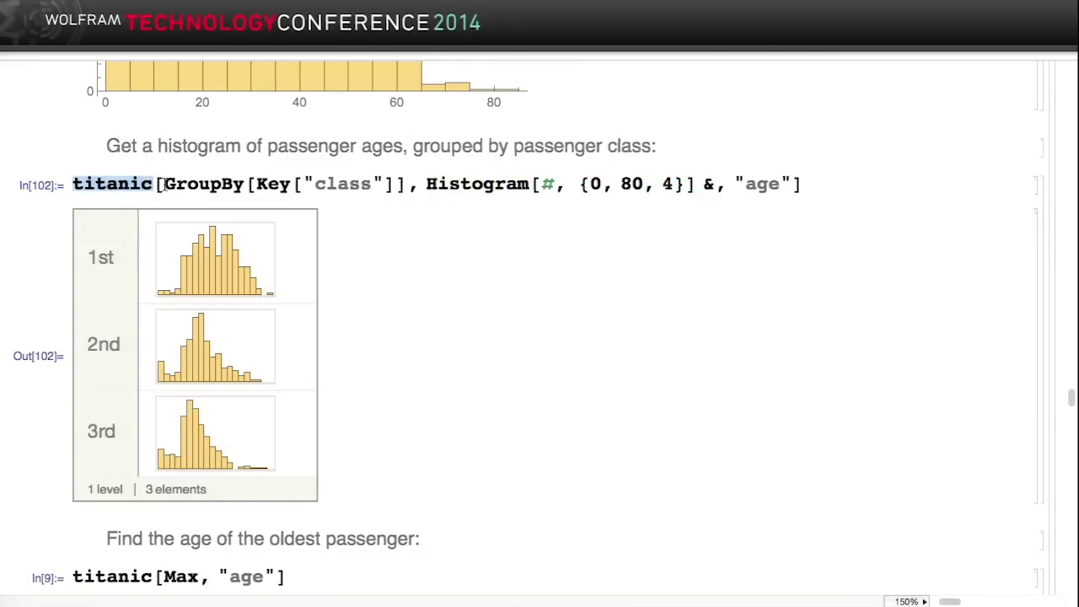
# Step: Copy GroupBy[Key["class"]] from the grouped histogram query, delete it with its comma, and evaluate the ungrouped age histogram
pyautogui.doubleClick(164, 186)
pyautogui.click(164, 185)
pyautogui.press('super+c')
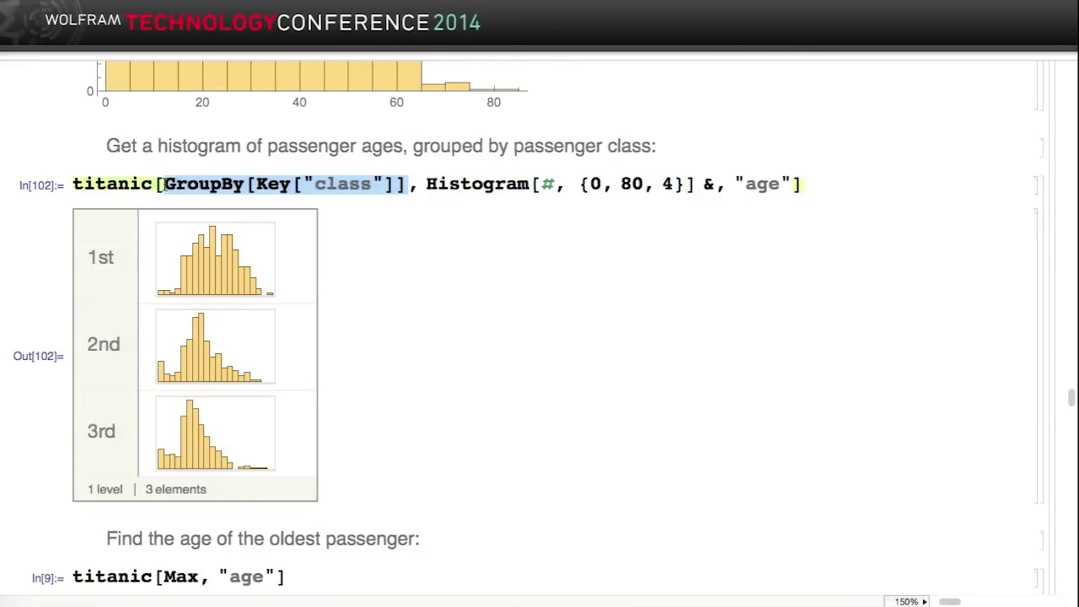
pyautogui.press('BackSpace')
pyautogui.press('Right')
pyautogui.press('BackSpace')
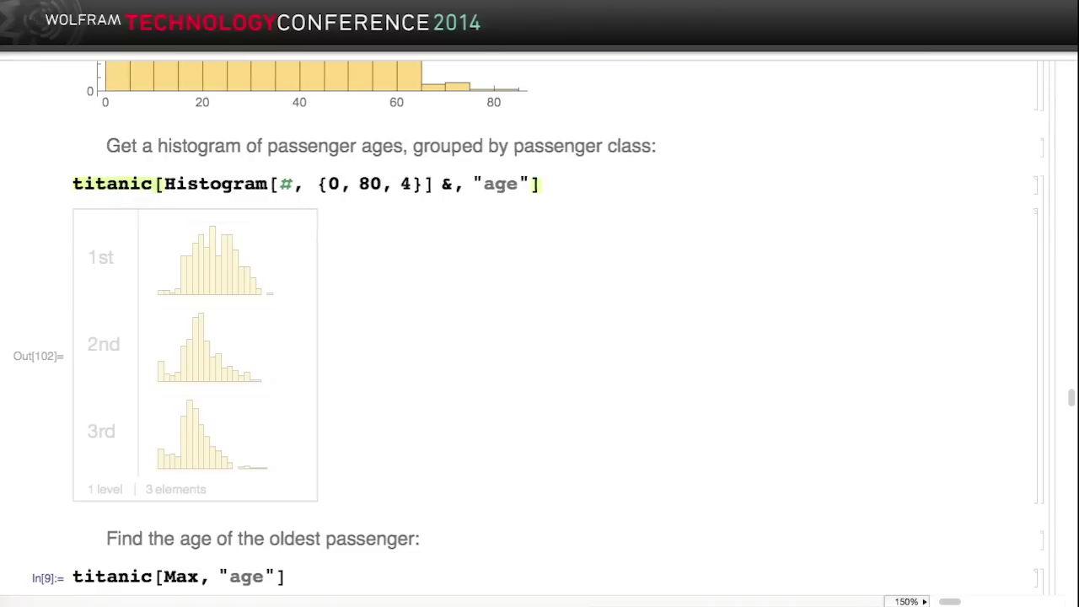
pyautogui.hotkey('shift', 'Return')
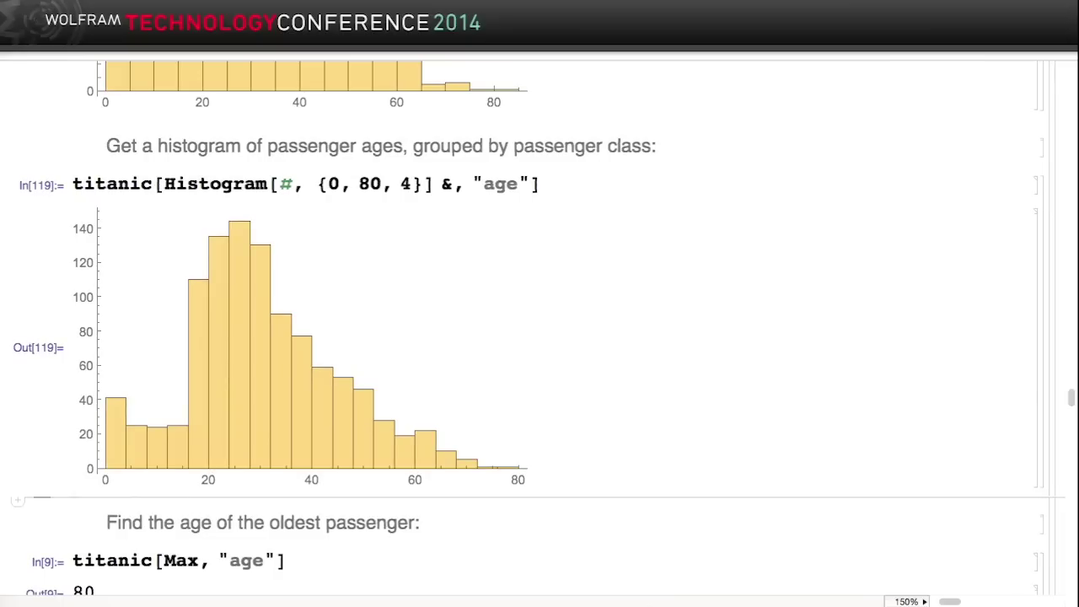
# Step: Reinsert GroupBy[Key["class"]], before Histogram in the query and evaluate it again
pyautogui.click(166, 187)
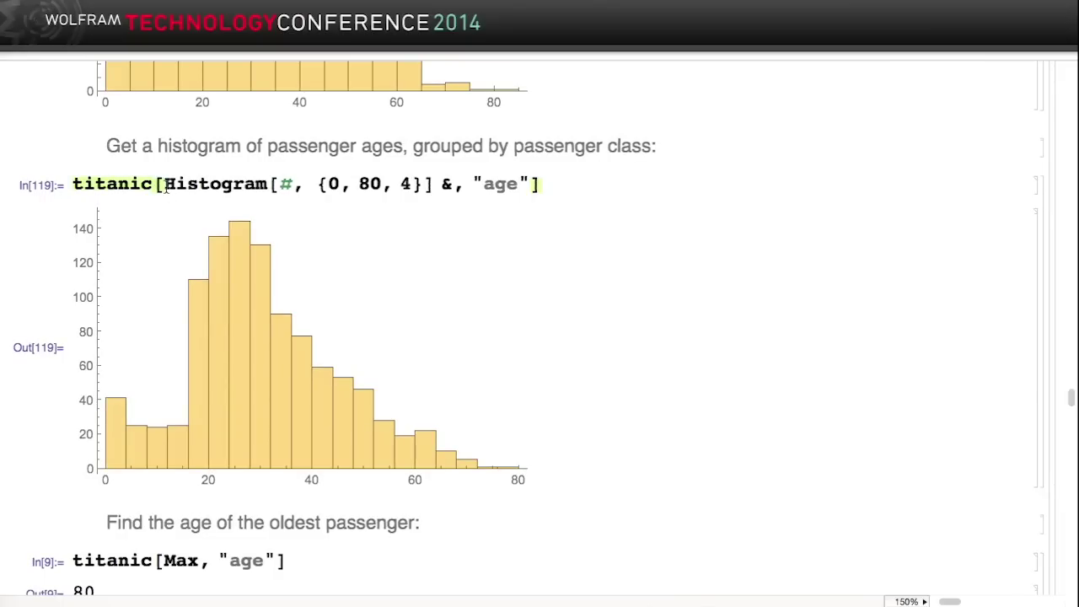
pyautogui.press('super+v')
pyautogui.write(',')
pyautogui.hotkey('shift', 'Return')
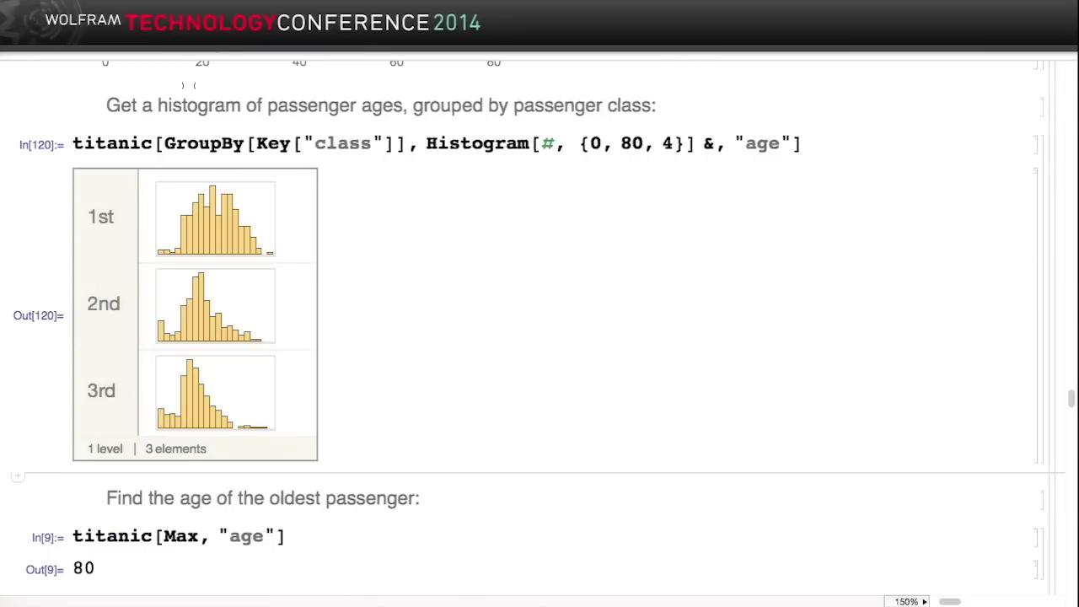
# Step: Add GroupBy[Key["sex"]] ahead of the class grouping in the histogram query and evaluate it
pyautogui.write('GroupBy[Key["class"]],')
pyautogui.doubleClick(341, 143)
pyautogui.write('sex')
pyautogui.hotkey('shift', 'Return')
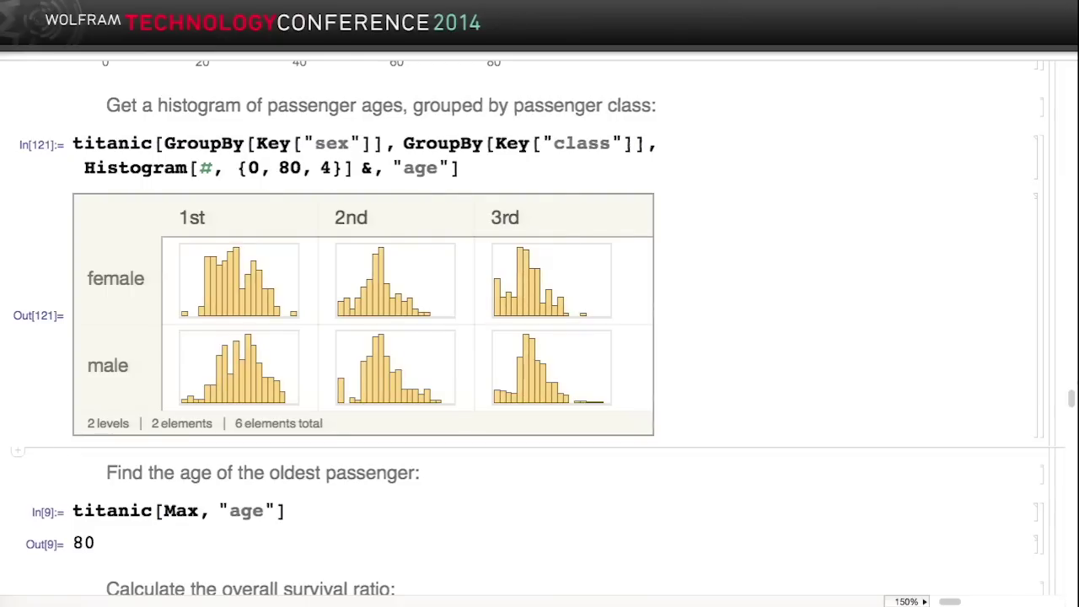
# Step: Review the Titanic examples on the oldest passenger, the survival ratios by sex and class, and the survival ratio plotted against age
pyautogui.scroll(-8, 539, 329)
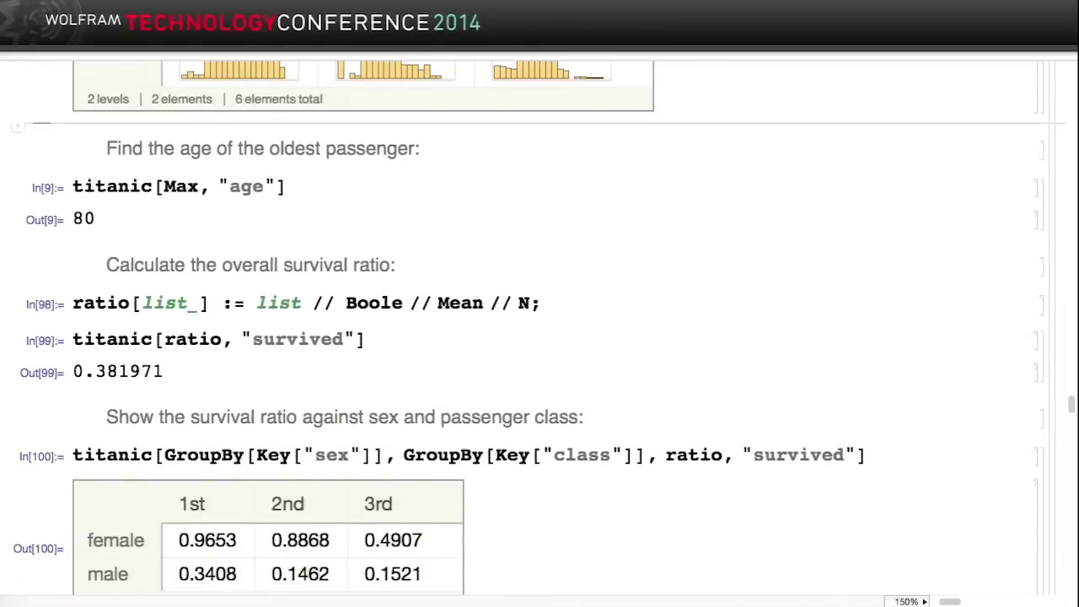
pyautogui.scroll(-2, 112, 309)
pyautogui.scroll(-18, 539, 329)
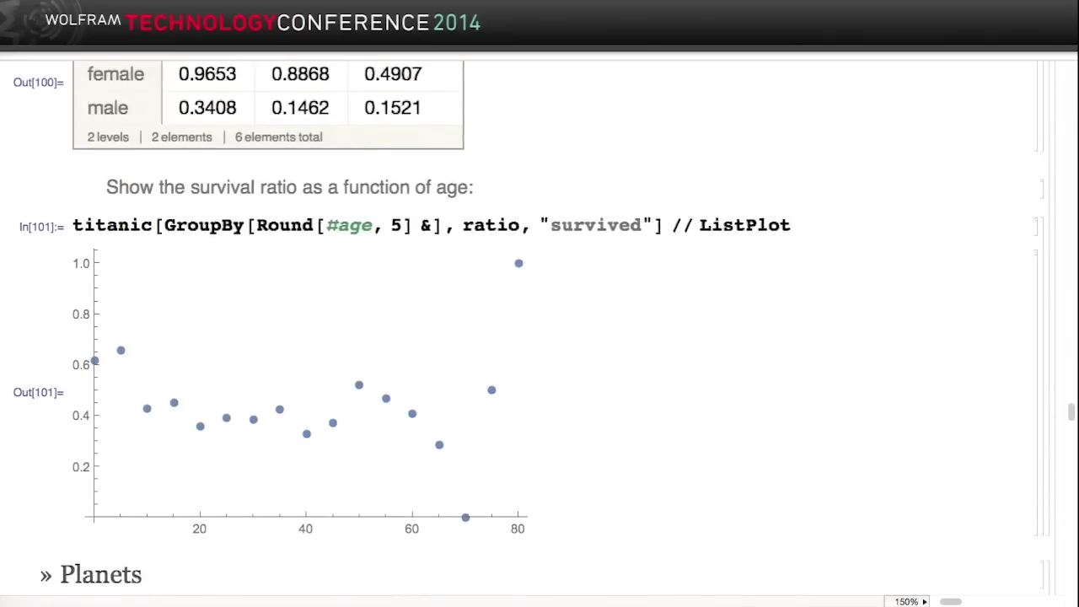
# Step: Examine the planets dataset in the Planets section, including Earth's moon association and the full width of the Moons column
pyautogui.scroll(-4, 539, 329)
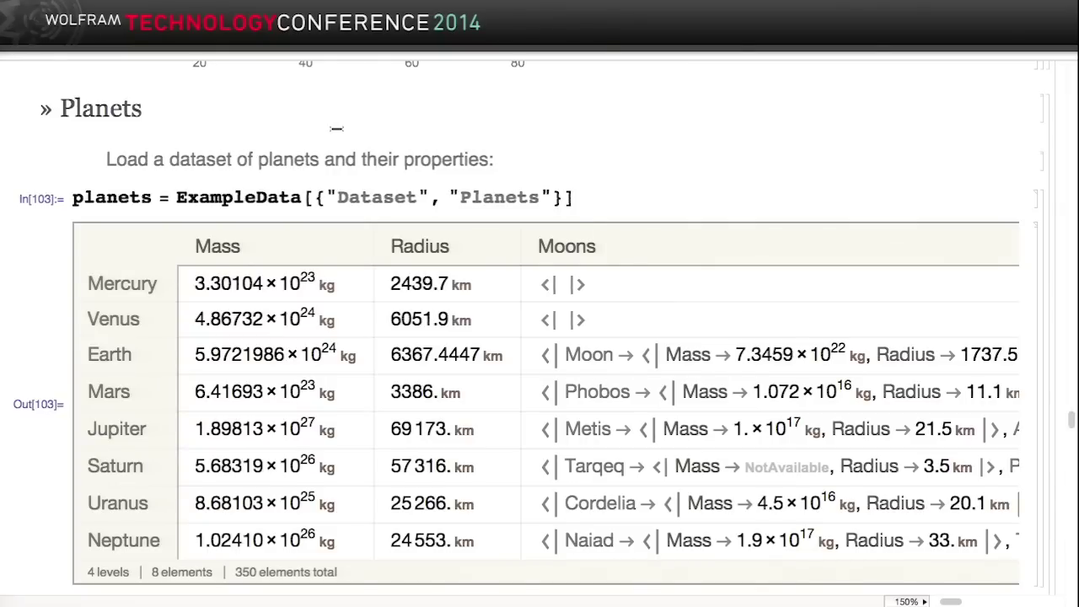
pyautogui.scroll(-2, 336, 128)
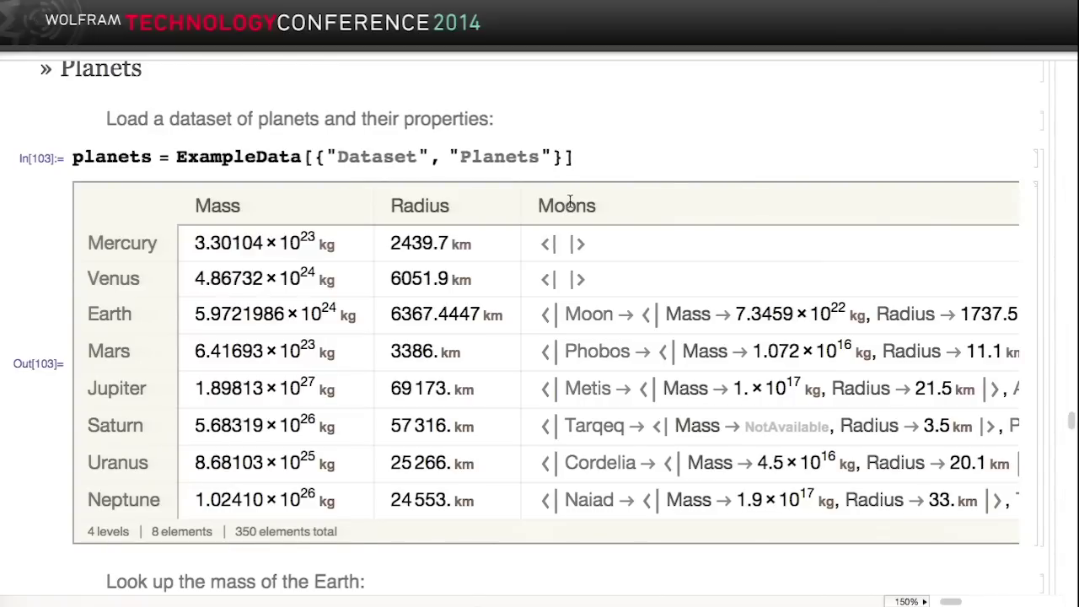
pyautogui.click(552, 310)
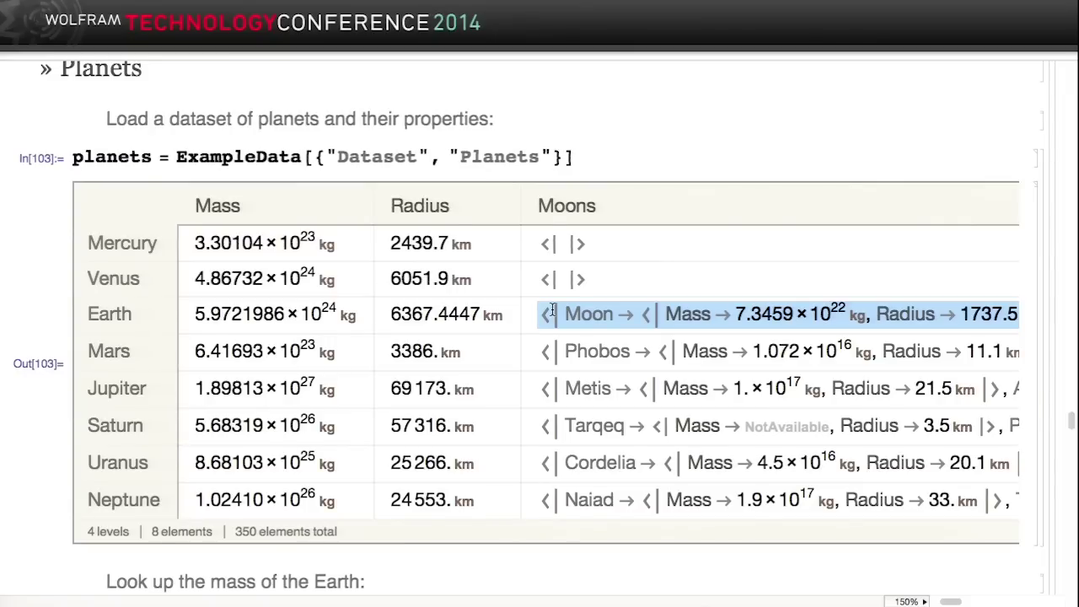
pyautogui.hscroll(6, 552, 312)
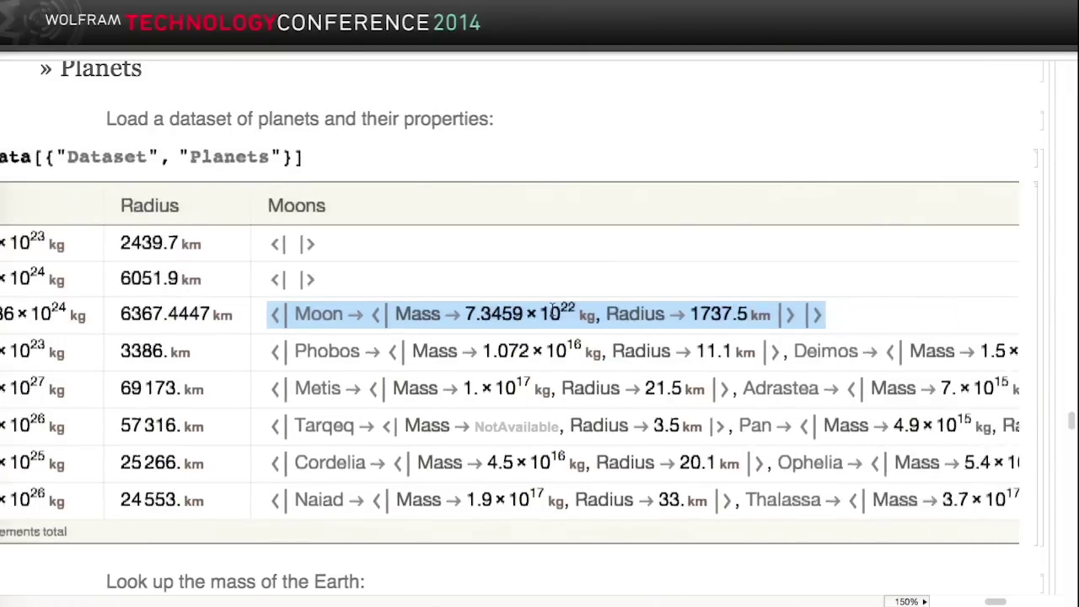
pyautogui.hscroll(7, 552, 311)
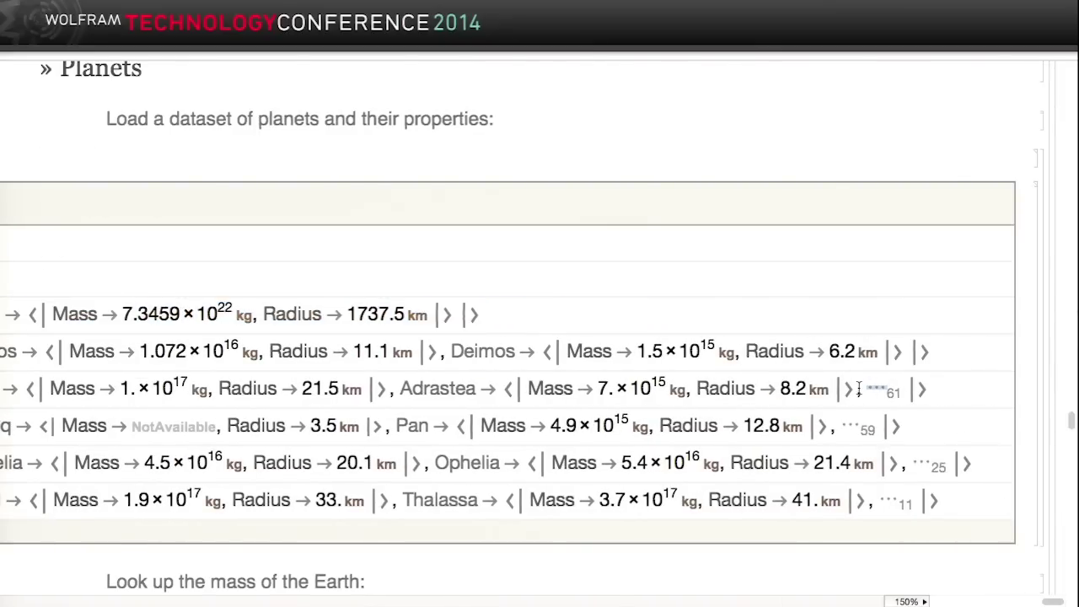
pyautogui.hscroll(-10, 858, 388)
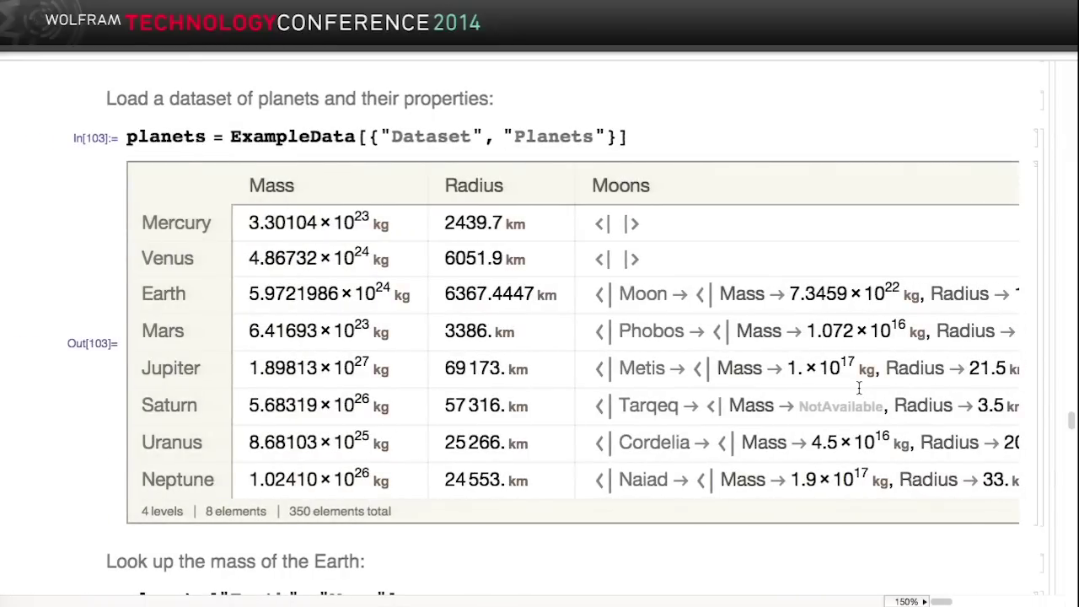
# Step: Compare the planets["Earth", "Mass"] query with the Earth row and Mass column of the planets dataset
pyautogui.scroll(-5, 858, 388)
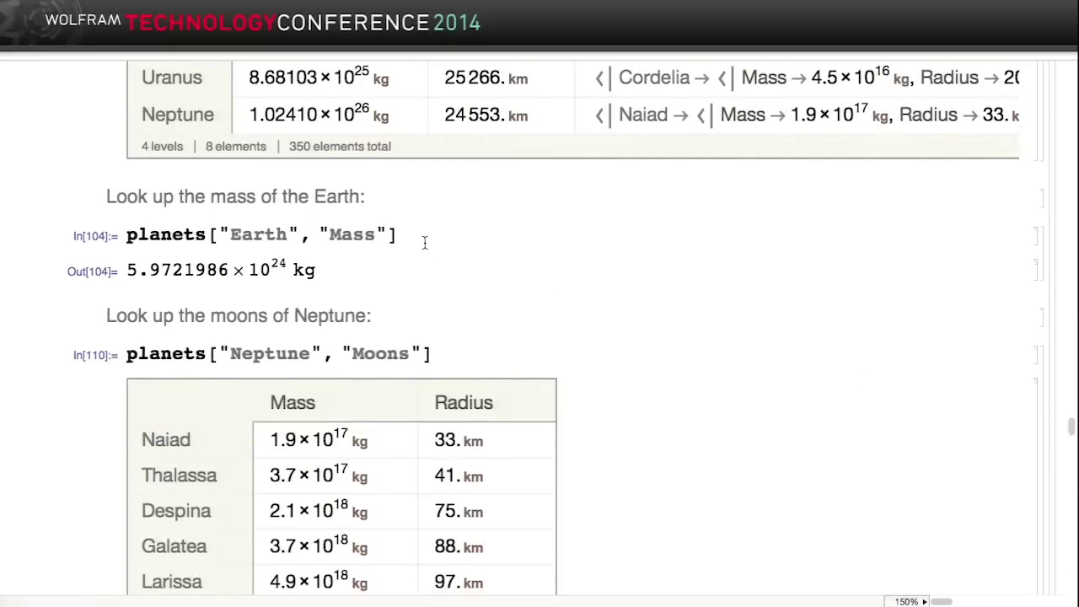
pyautogui.scroll(4, 425, 243)
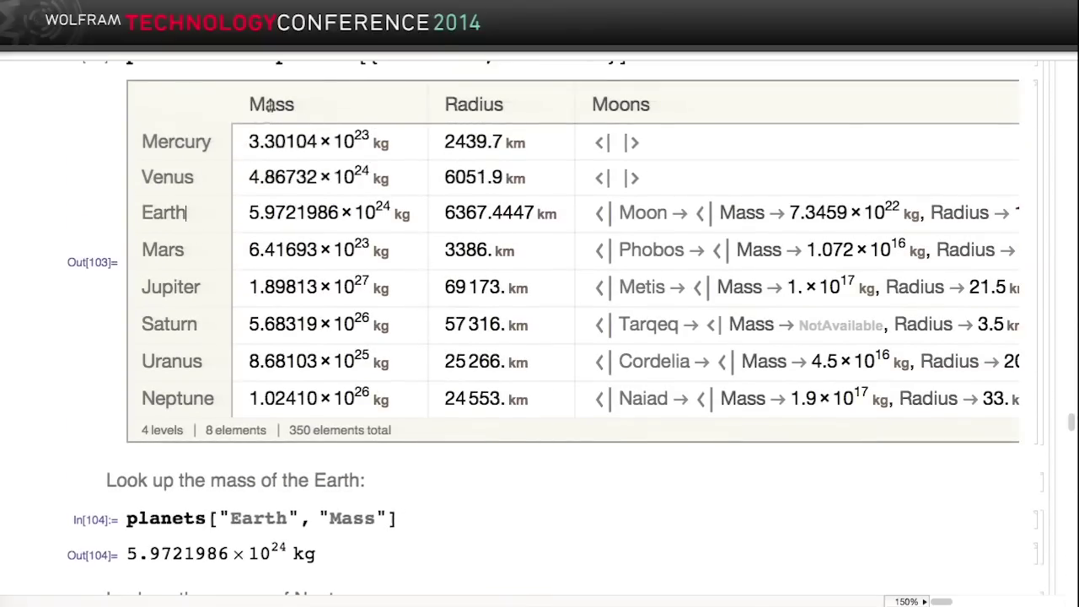
pyautogui.scroll(-2, 389, 494)
pyautogui.scroll(-2, 389, 494)
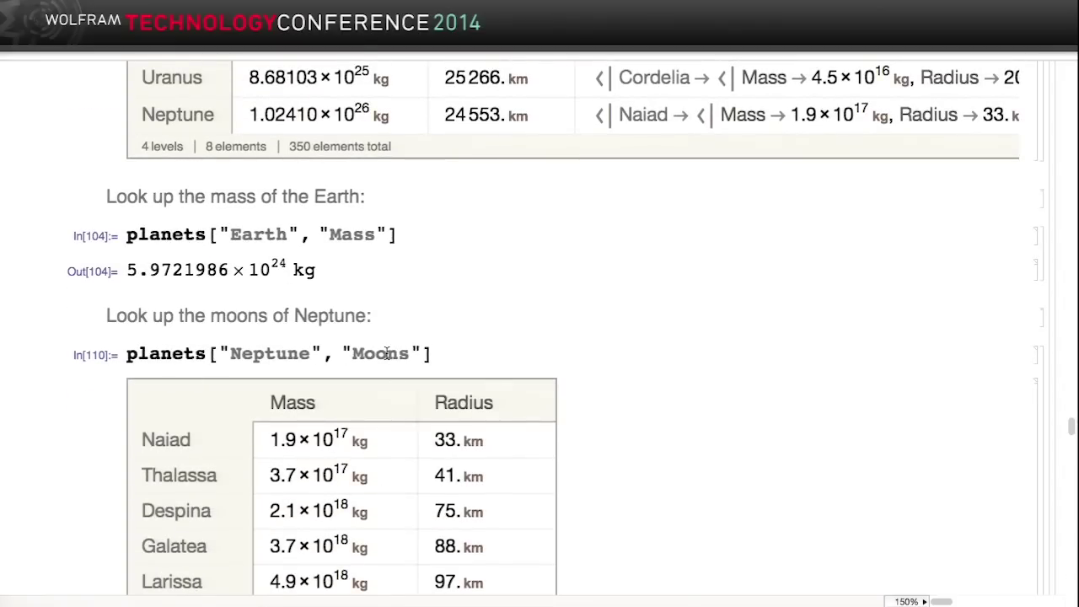
# Step: Review the lookup of Neptune's moons, the dataset of planet radii, and the BarChart query on "Radius"
pyautogui.scroll(-3, 343, 358)
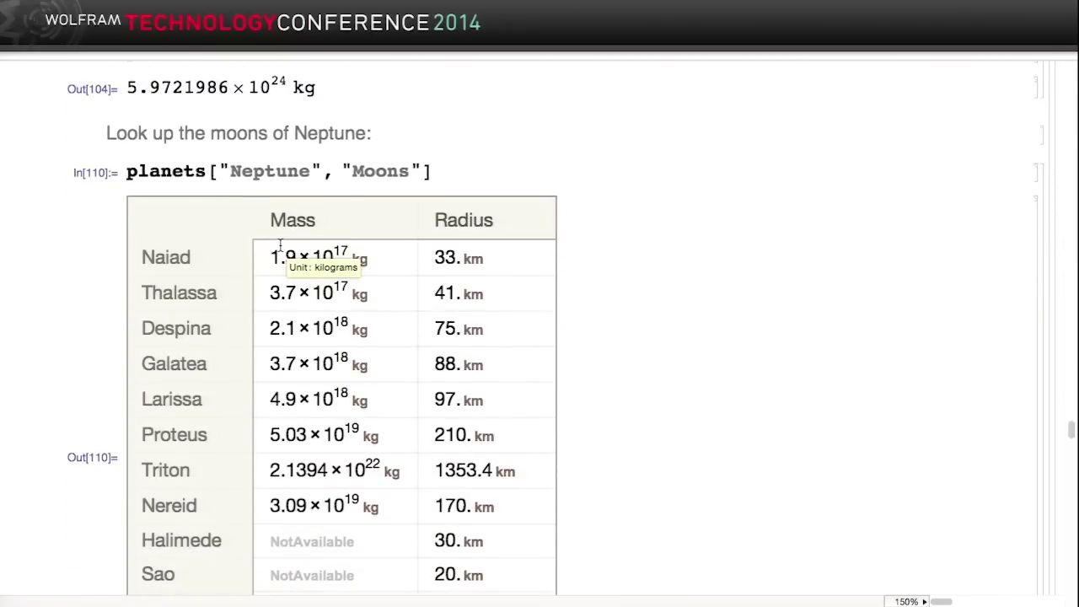
pyautogui.scroll(-5, 280, 244)
pyautogui.scroll(-2, 279, 244)
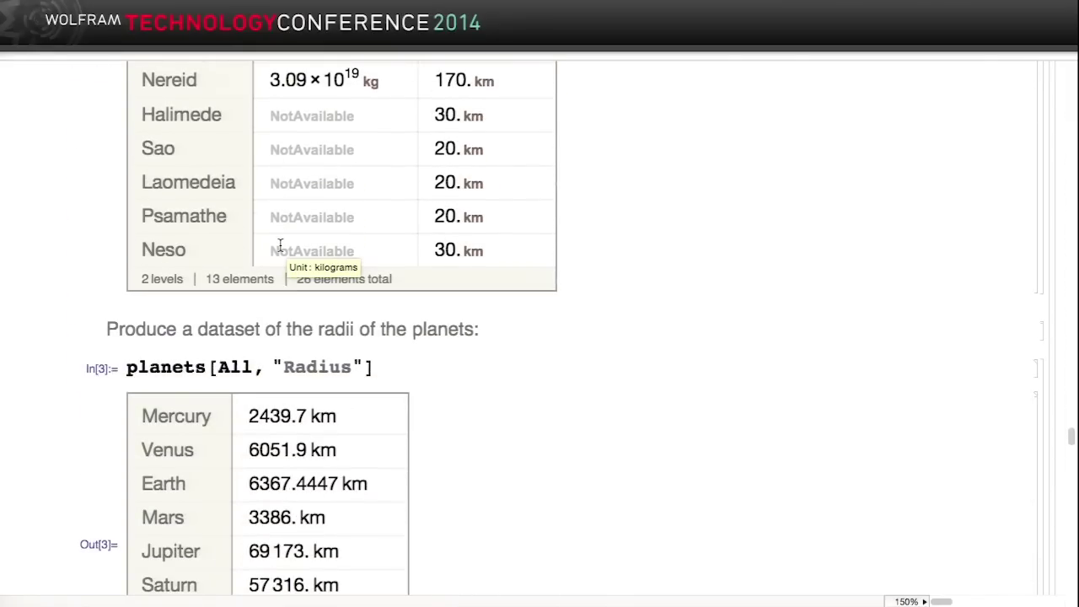
pyautogui.scroll(-7, 280, 245)
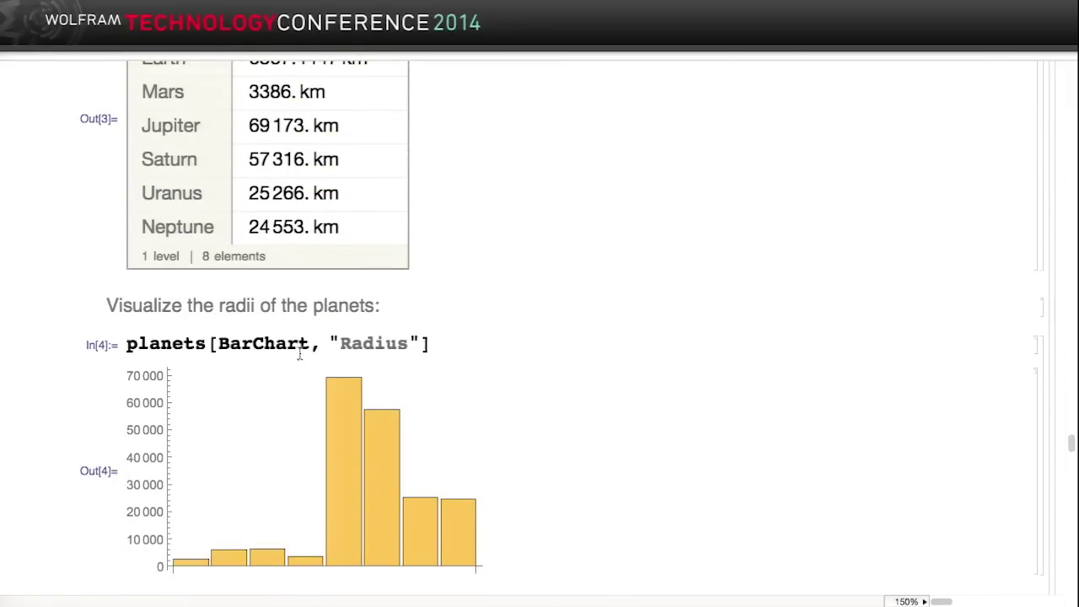
# Step: Review the planets[All, "Moons", Length] query part by part, along with its dataset of moon numbers and the PieChart built from it
pyautogui.scroll(-1, 299, 354)
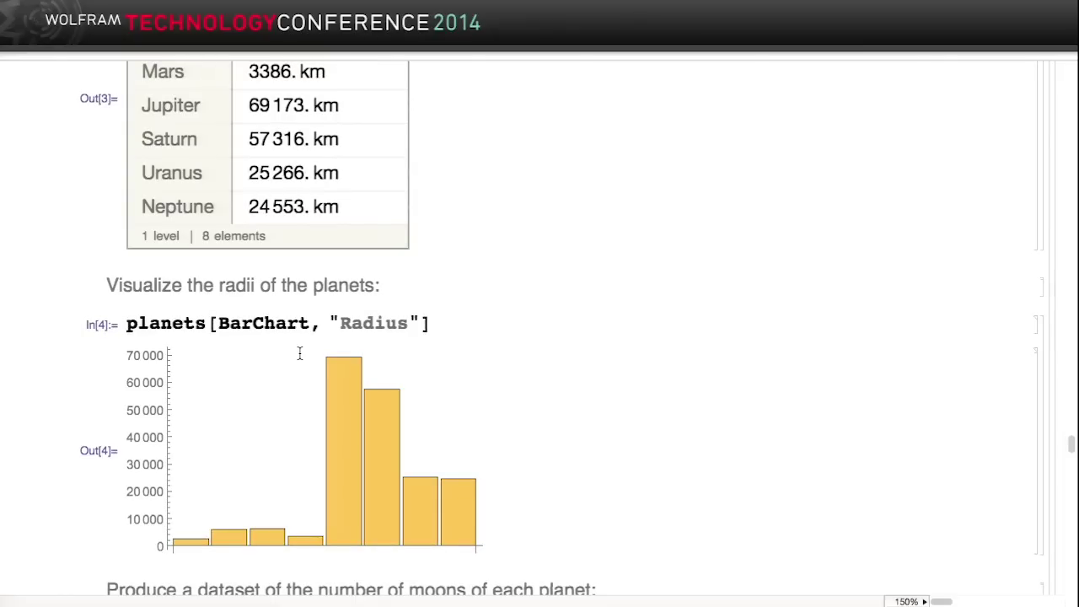
pyautogui.scroll(-5, 299, 353)
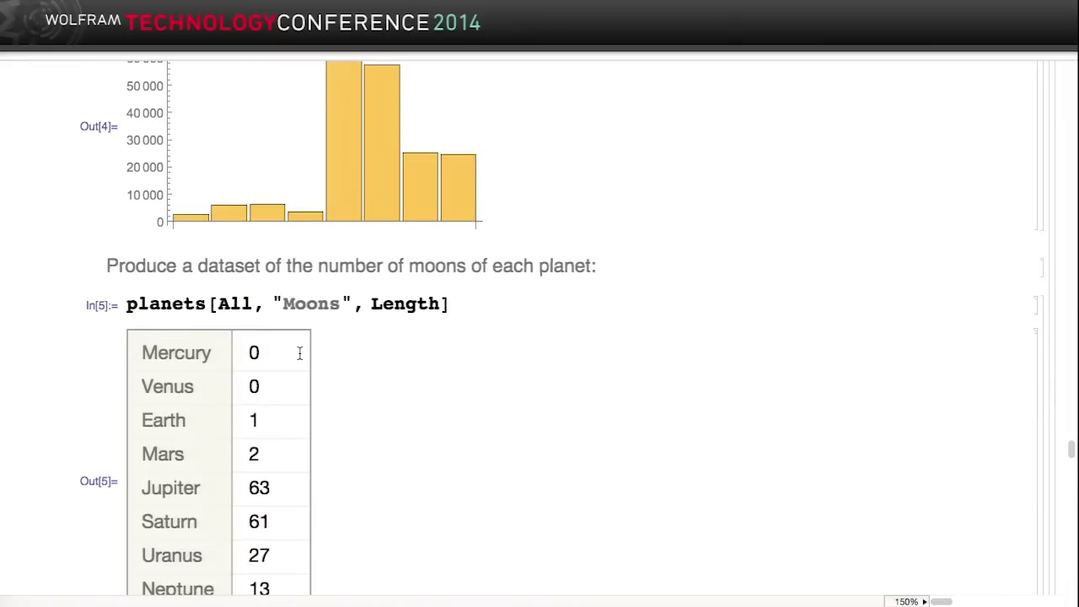
pyautogui.click(243, 303)
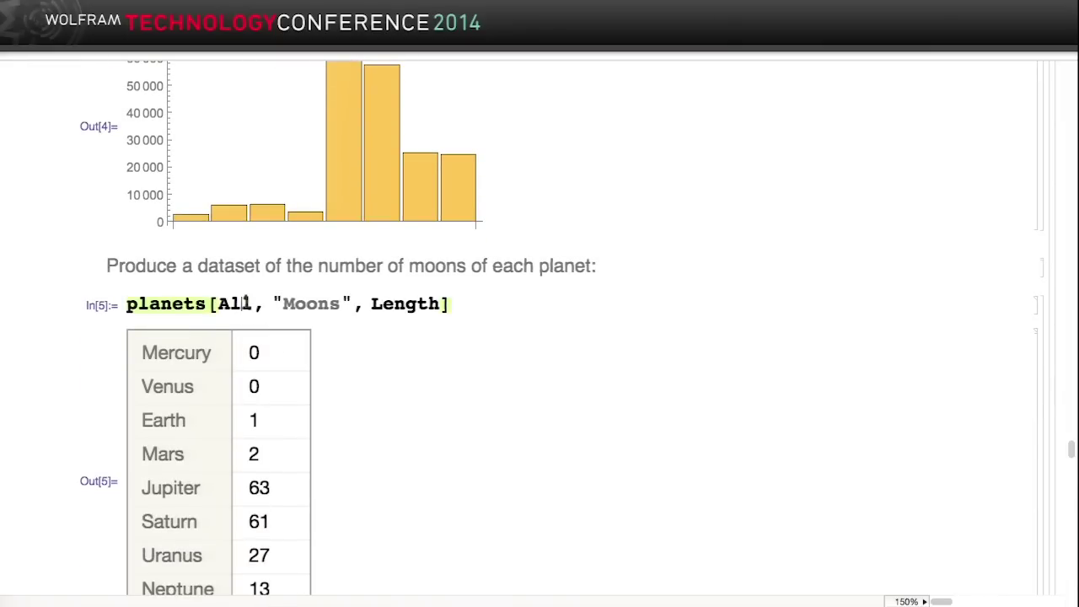
pyautogui.doubleClick(236, 304)
pyautogui.doubleClick(303, 304)
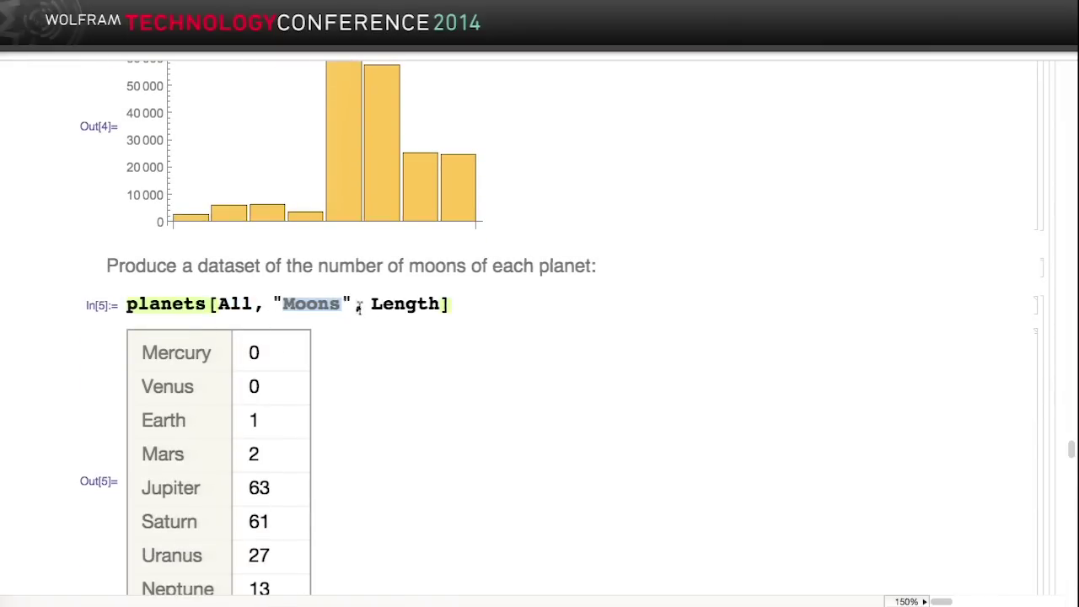
pyautogui.doubleClick(392, 305)
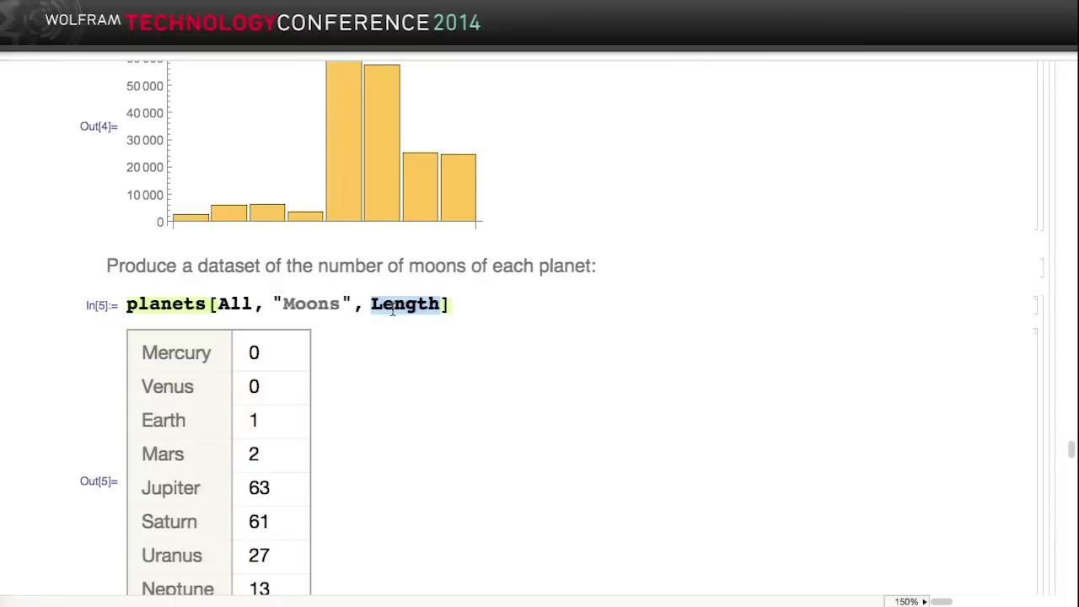
pyautogui.scroll(-2, 391, 309)
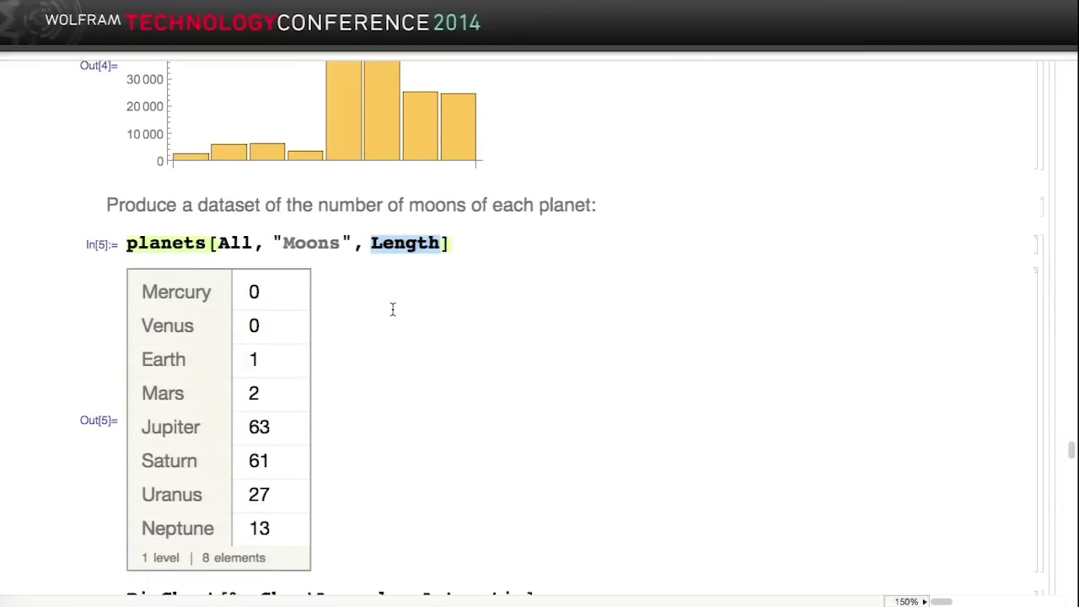
pyautogui.scroll(-10, 392, 310)
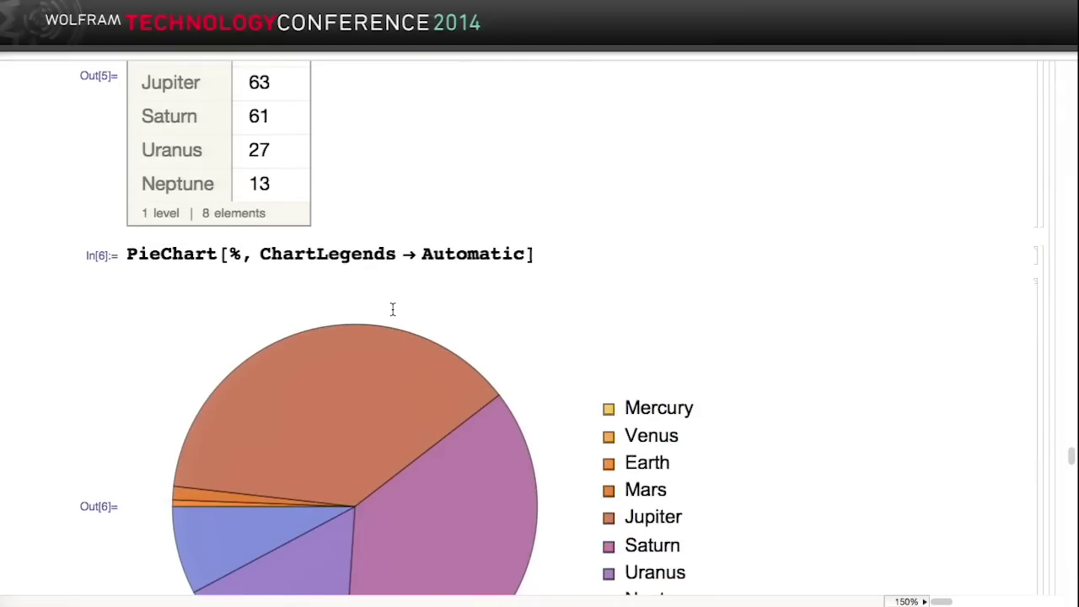
# Step: Examine the moonMass definition, the Select[#Mass > moonMass/2 &] /* Keys query on the moons, and Jupiter's entry in its output
pyautogui.scroll(-15, 392, 309)
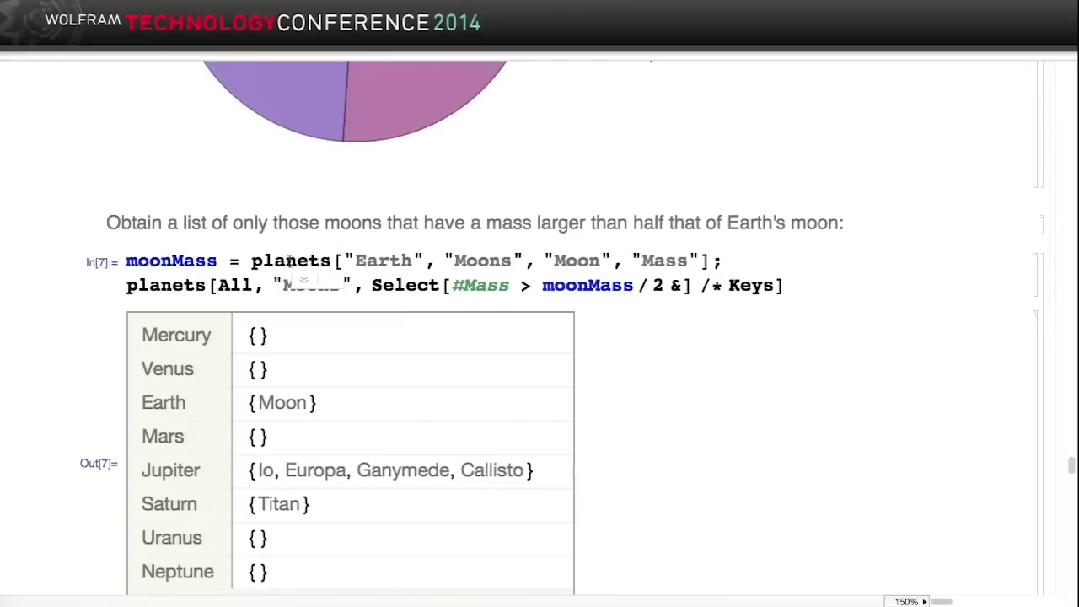
pyautogui.tripleClick(302, 263)
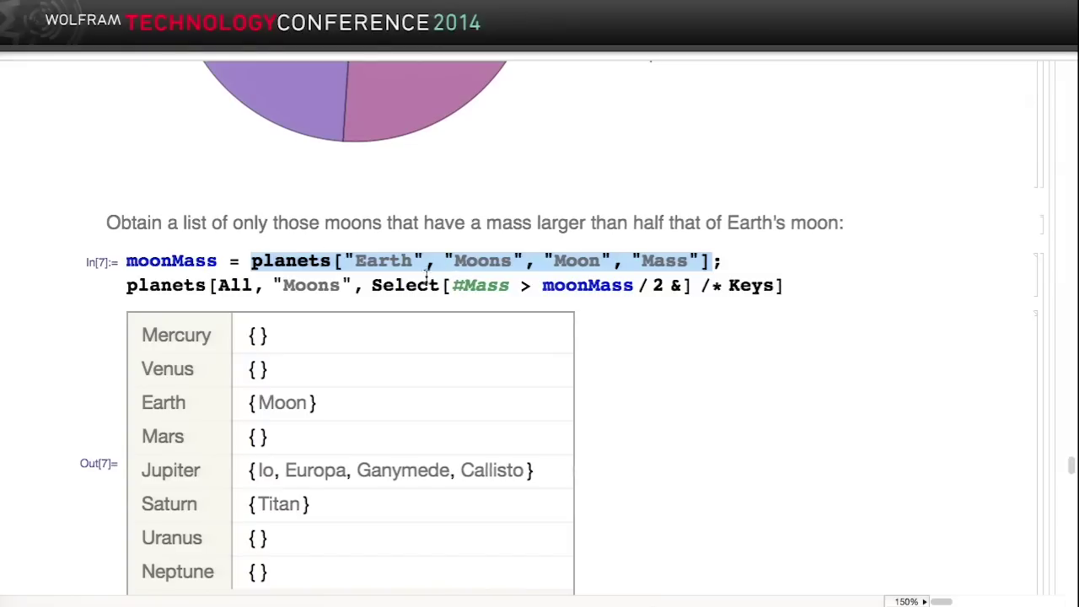
pyautogui.moveTo(408, 285)
pyautogui.click(402, 283)
pyautogui.moveTo(703, 285); pyautogui.dragTo(771, 284)
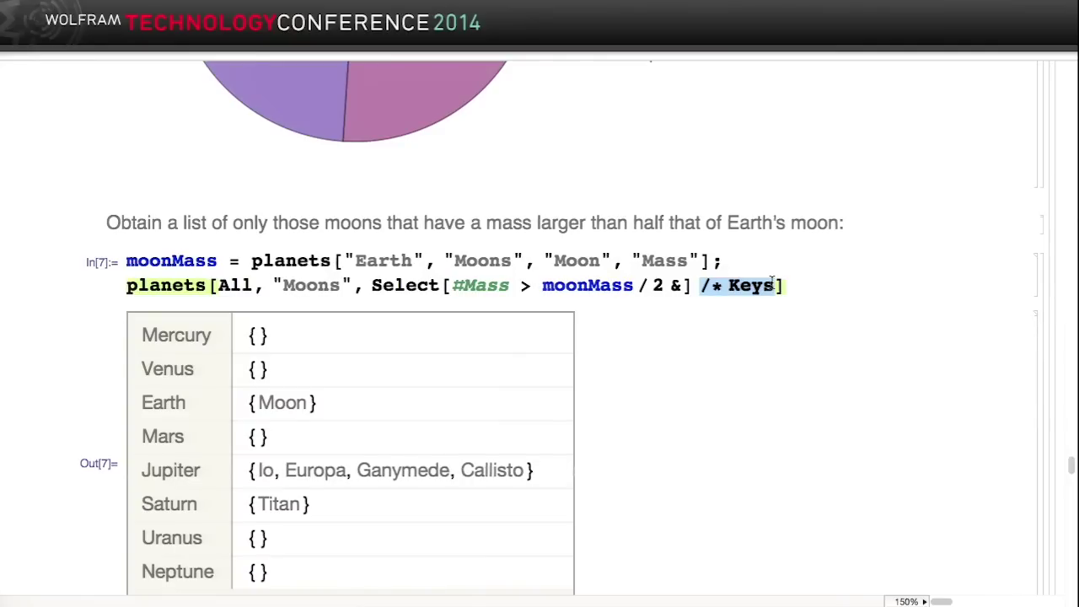
pyautogui.scroll(-3, 771, 285)
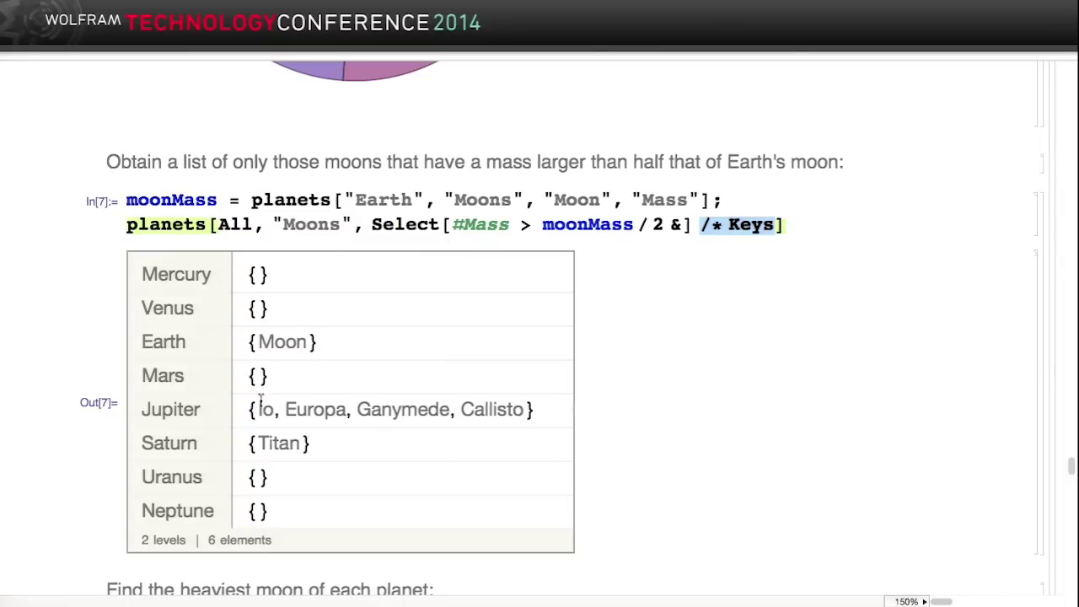
pyautogui.click(240, 412)
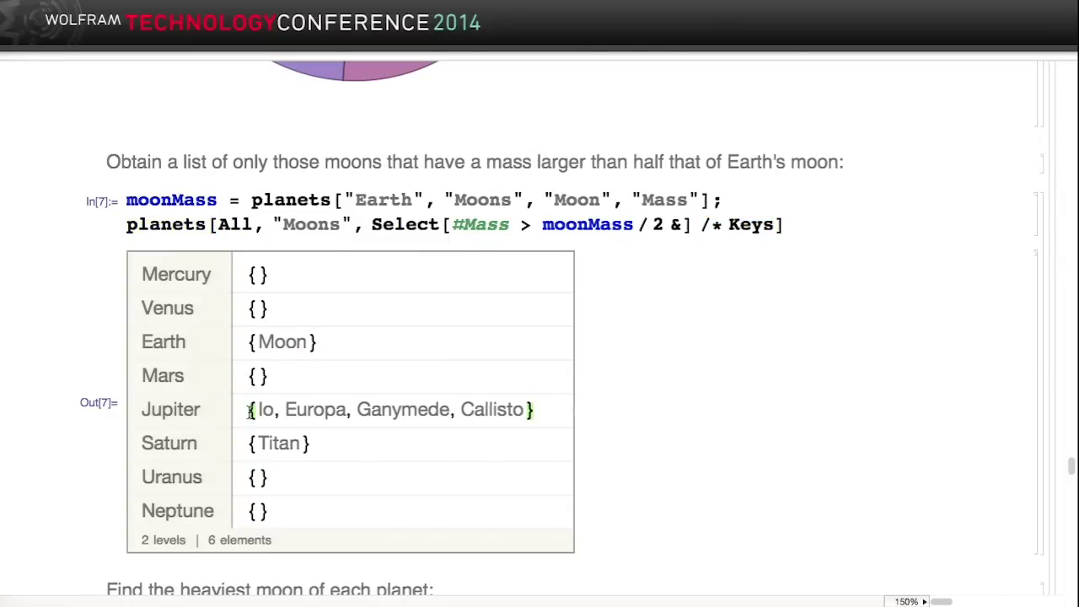
# Step: Examine the MaximalBy[Key["Mass"]] query for each planet's heaviest moon and the moon names in its output
pyautogui.scroll(-2, 249, 412)
pyautogui.scroll(-5, 249, 411)
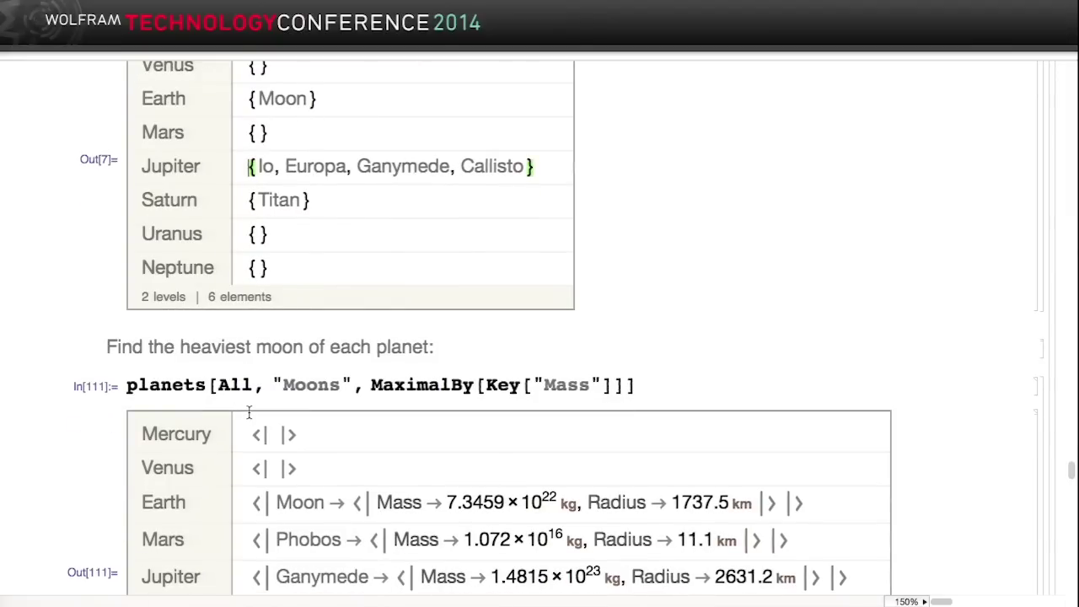
pyautogui.click(418, 384)
pyautogui.doubleClick(417, 385)
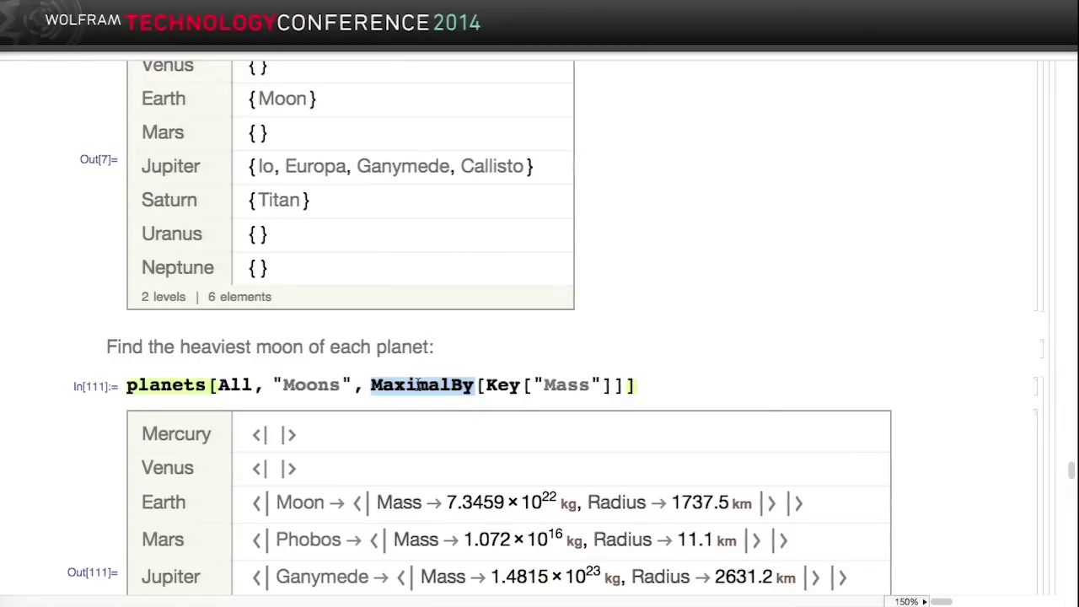
pyautogui.scroll(-1, 418, 384)
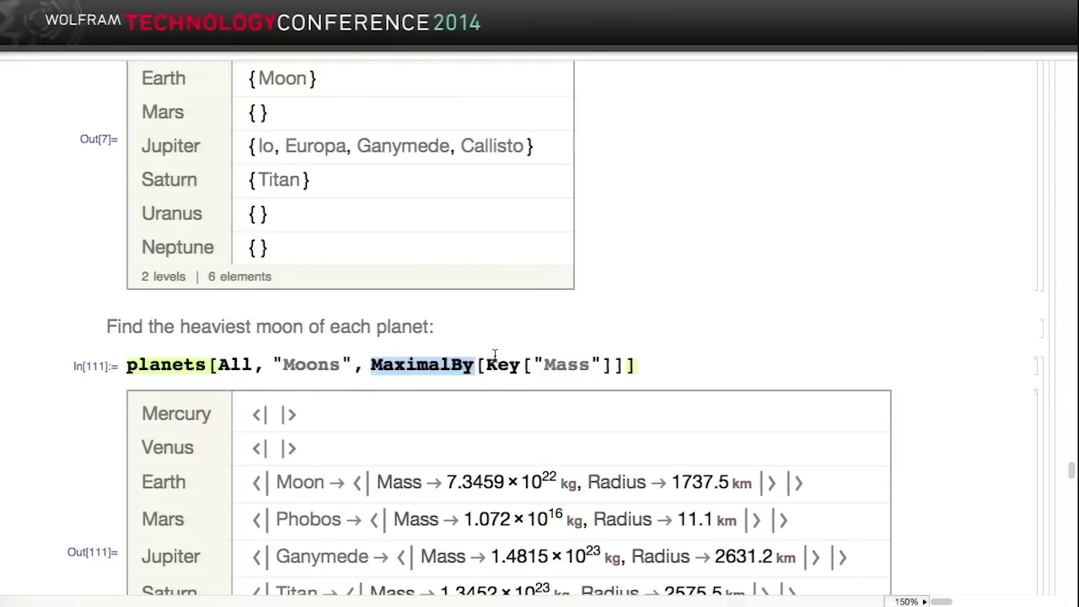
pyautogui.scroll(-5, 495, 355)
pyautogui.click(279, 299)
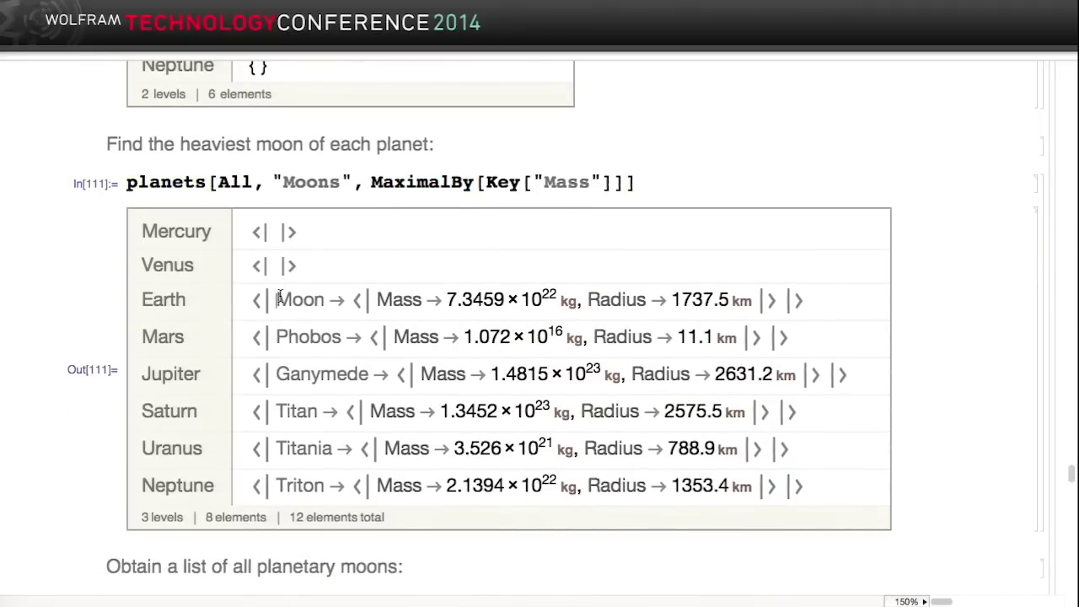
pyautogui.doubleClick(279, 299)
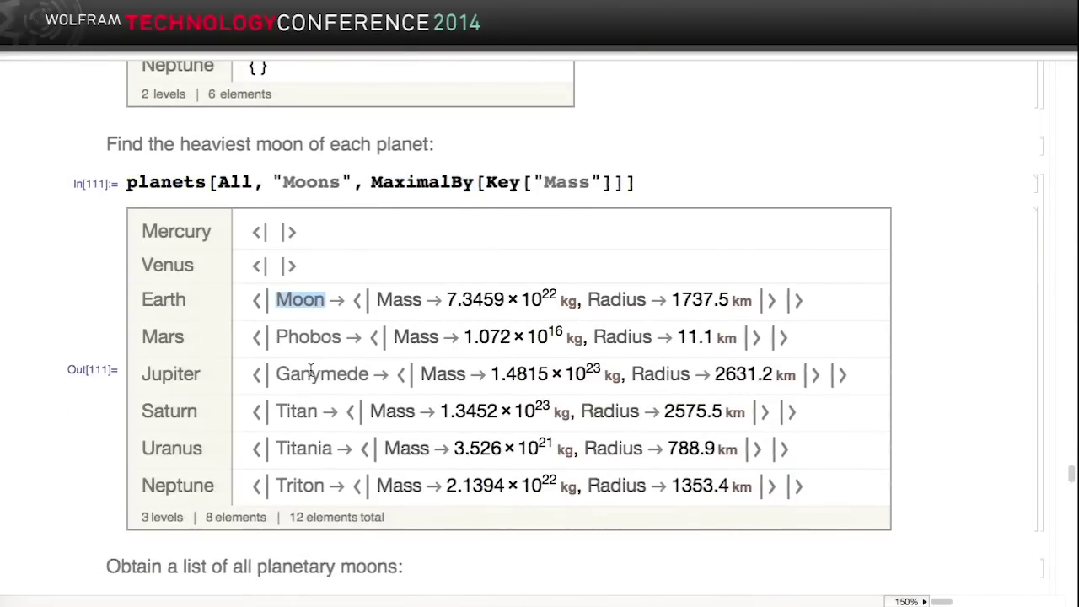
# Step: Skim the remaining Planets examples: the catenated moons list, the mass-radius log-log plot, the density histogram and the mean densities
pyautogui.scroll(-3, 311, 371)
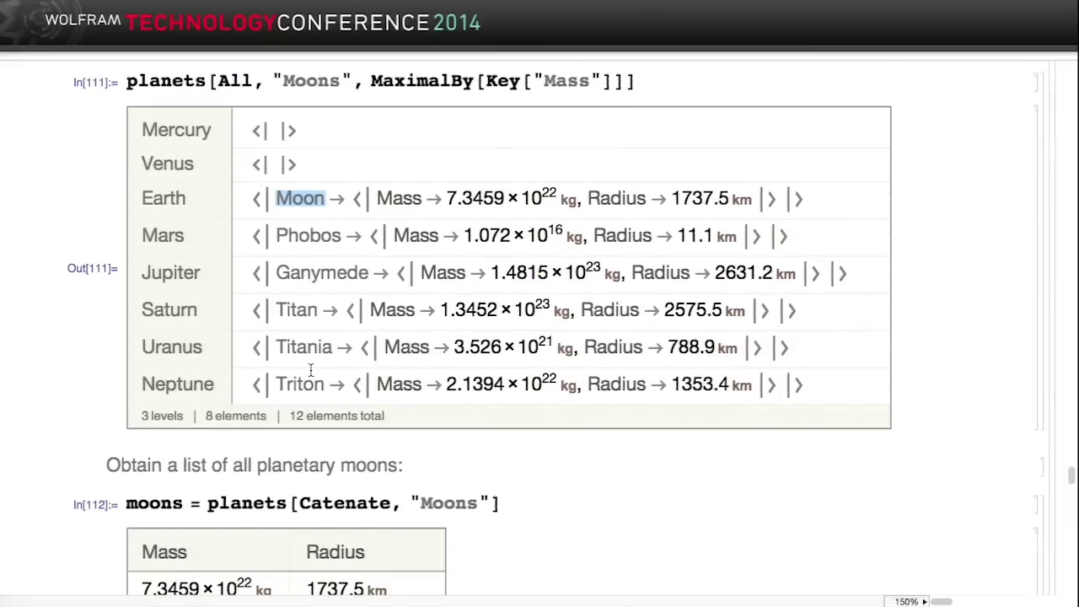
pyautogui.scroll(-20, 310, 371)
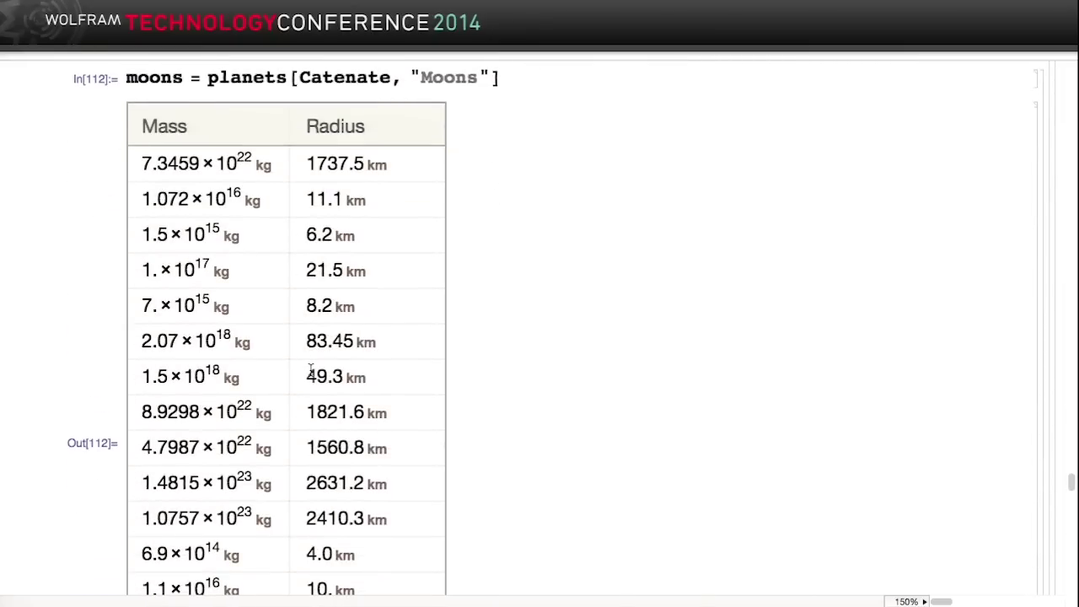
pyautogui.scroll(-9, 311, 370)
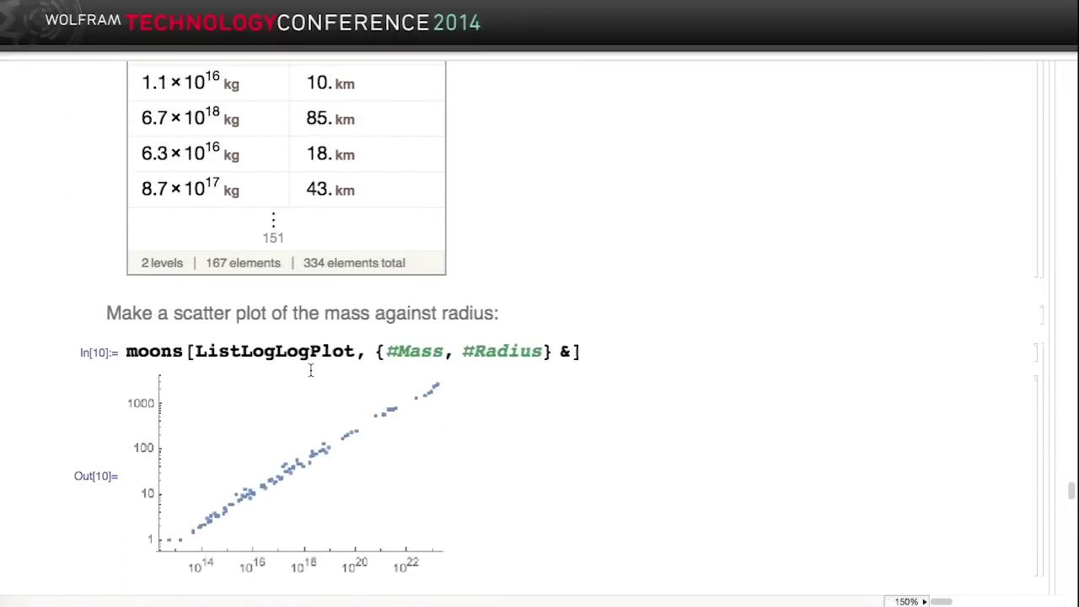
pyautogui.scroll(-20, 310, 370)
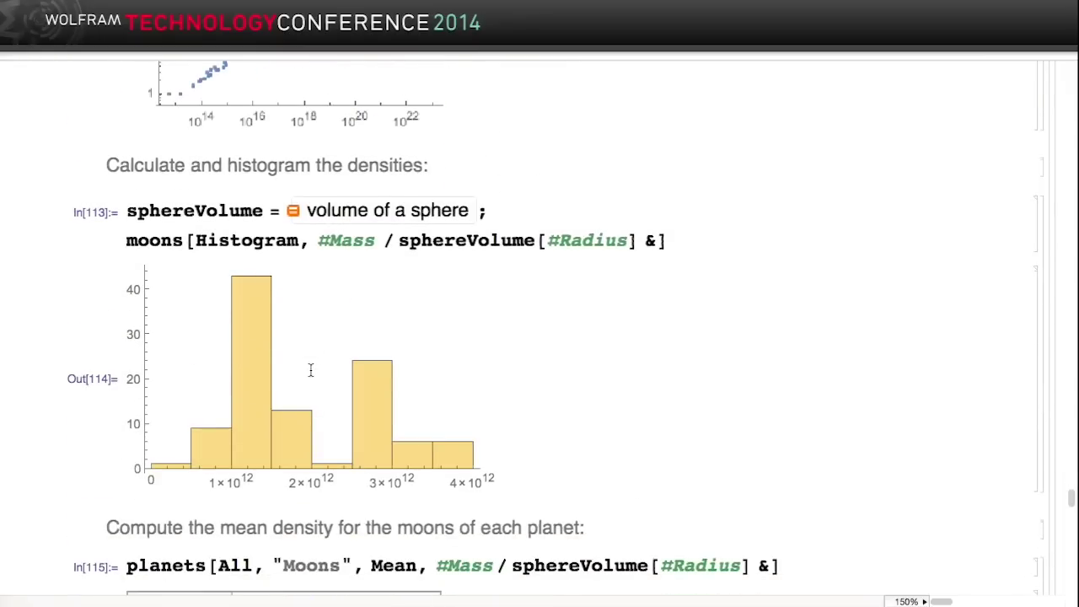
pyautogui.scroll(-17, 310, 371)
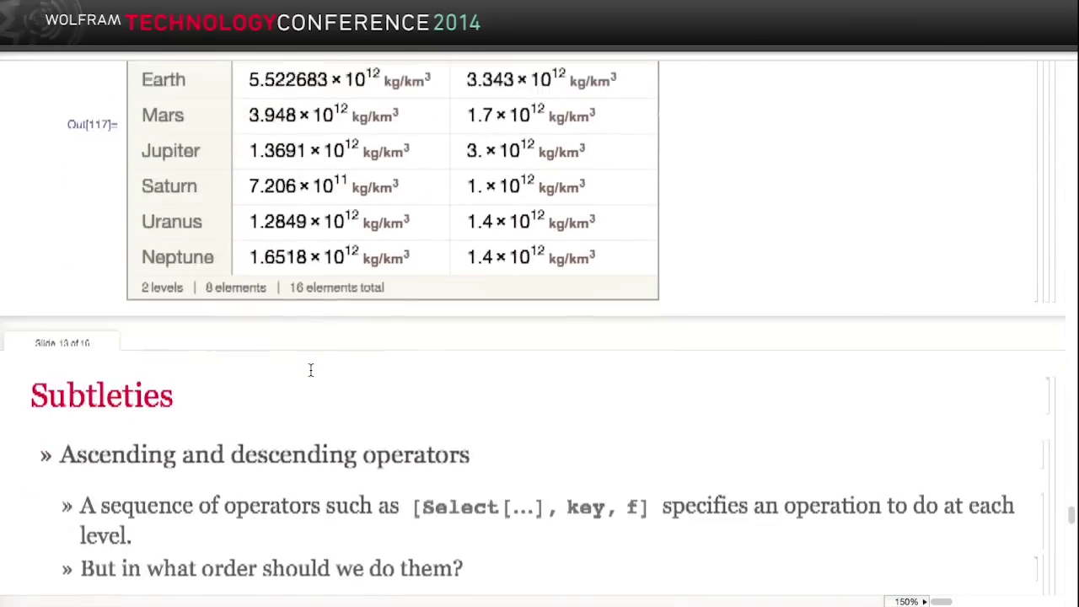
# Step: Review the Subtleties slide on ascending and descending operators, including the people dataset with age, sex and employed columns
pyautogui.scroll(-3, 310, 368)
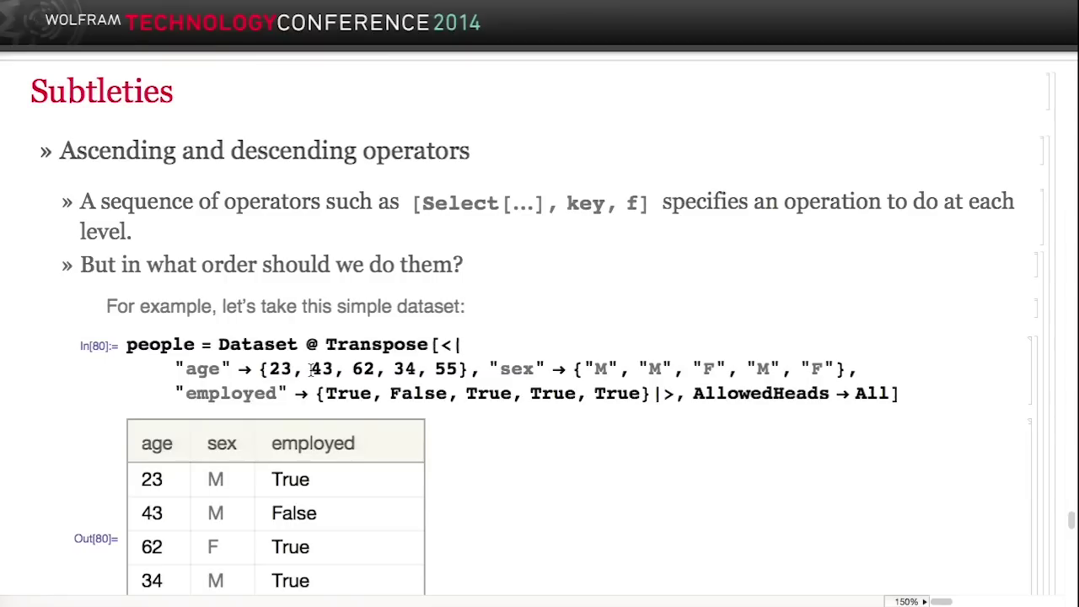
pyautogui.scroll(-1, 312, 369)
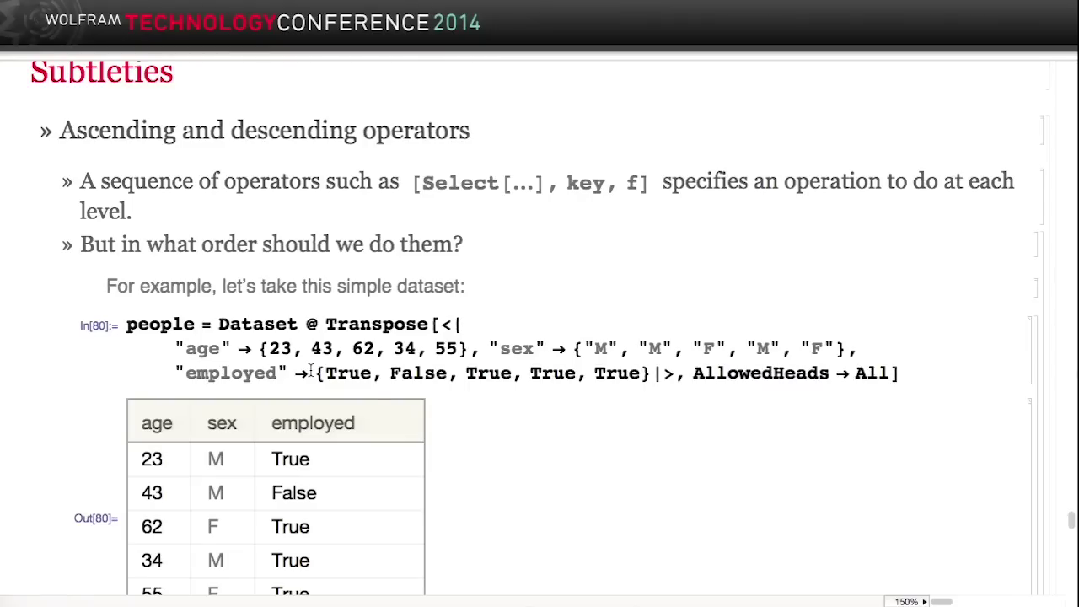
pyautogui.scroll(-5, 310, 371)
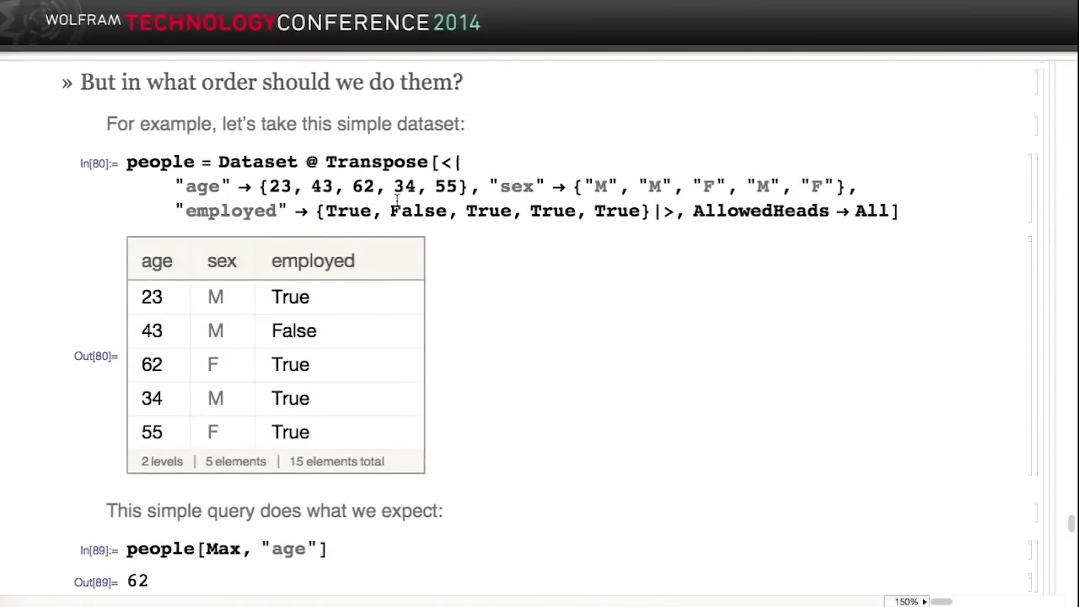
pyautogui.scroll(-4, 396, 199)
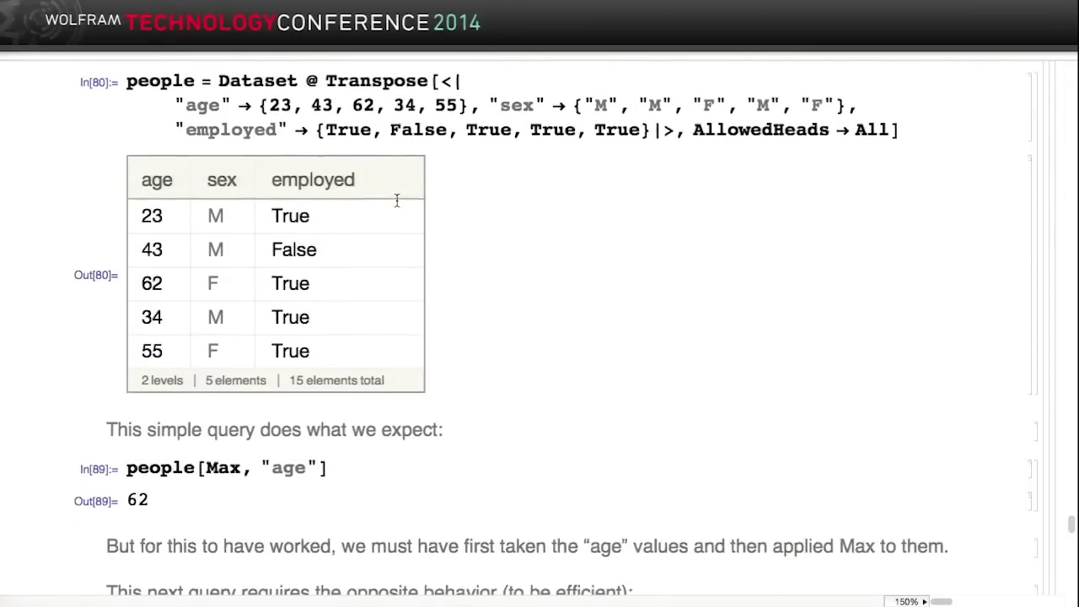
# Step: Replace Max with All in the people[Max, "age"] query and evaluate it
pyautogui.doubleClick(181, 426)
pyautogui.click(181, 426)
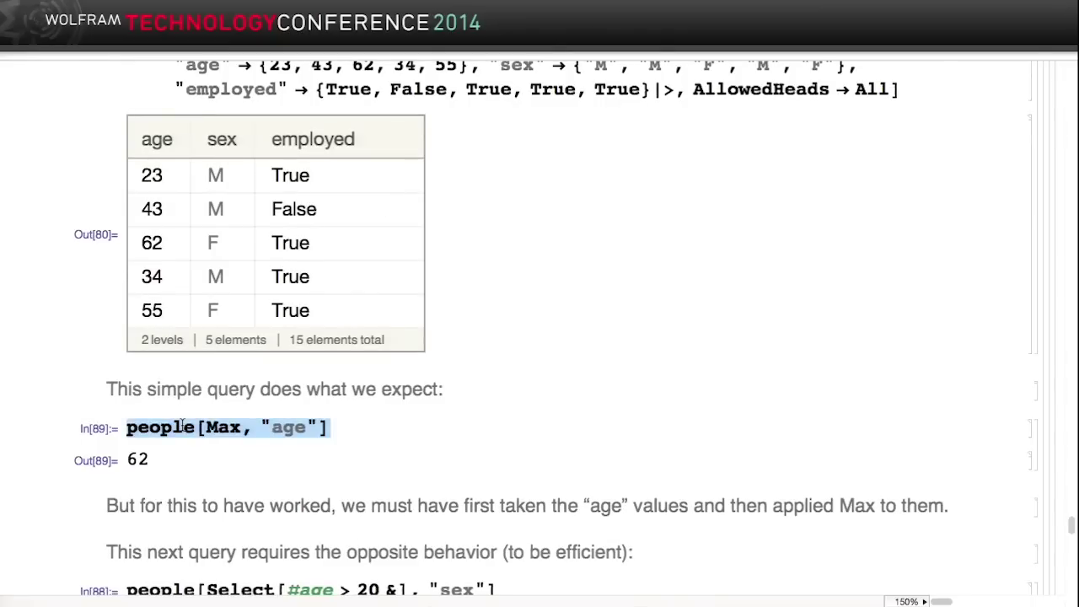
pyautogui.click(215, 425)
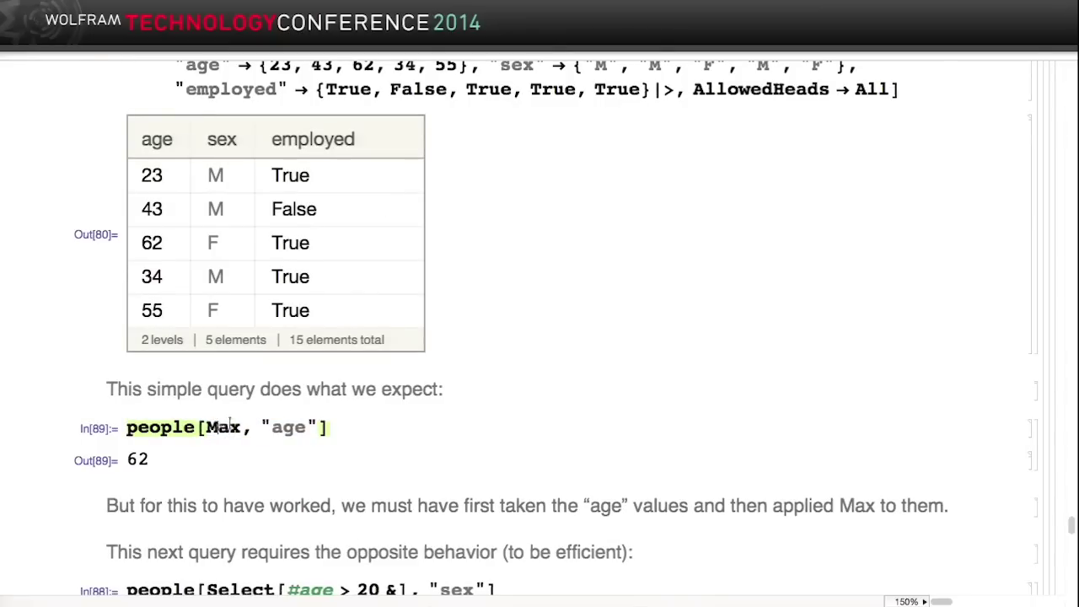
pyautogui.doubleClick(220, 427)
pyautogui.write('All')
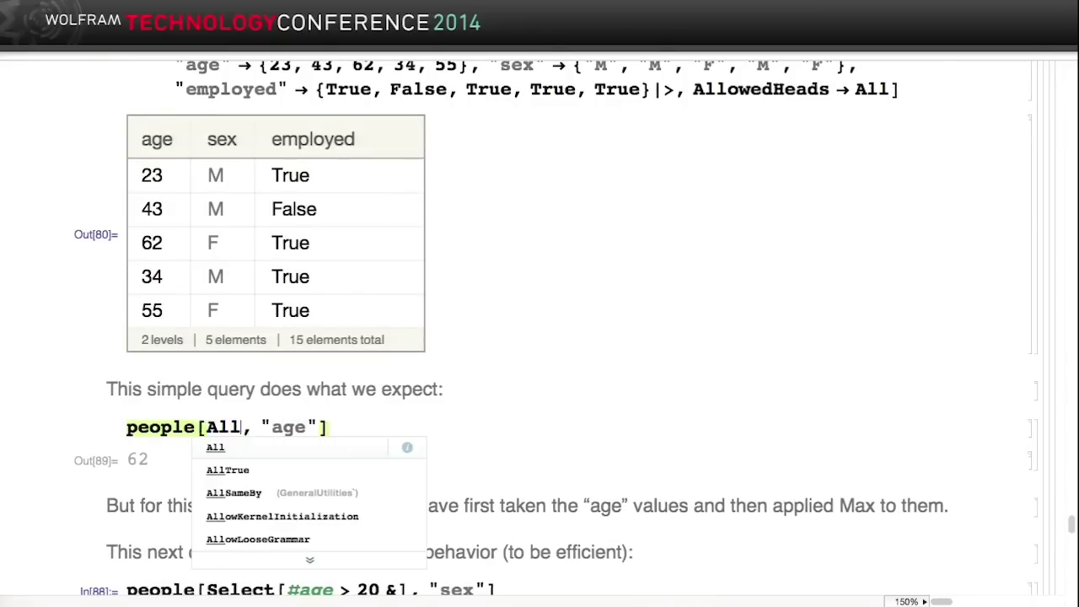
pyautogui.hotkey('shift', 'Return')
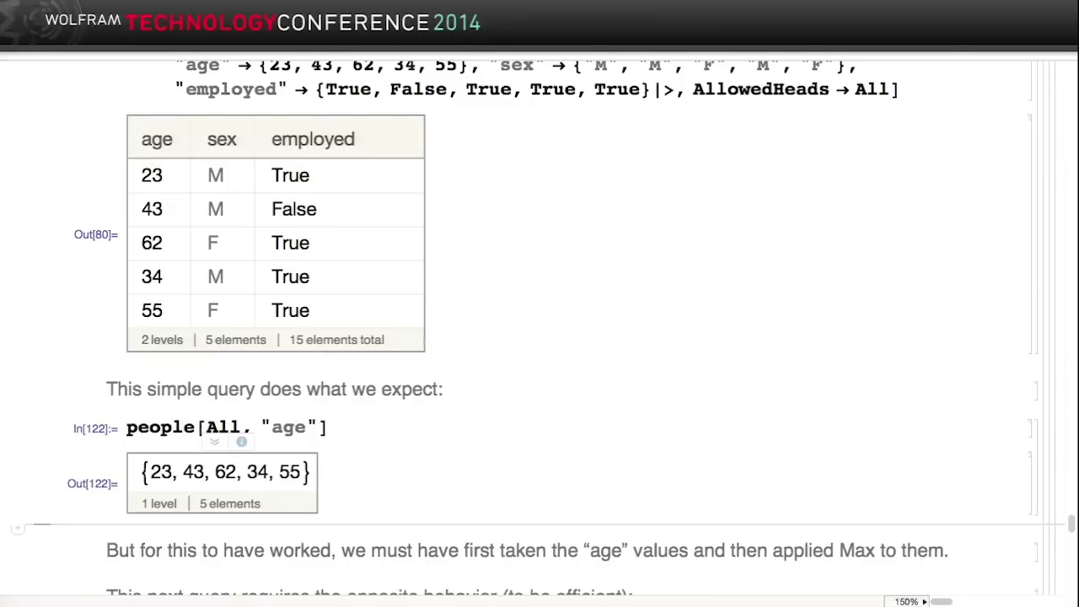
# Step: Set the first operator of the people "age" query to Max and evaluate it
pyautogui.doubleClick(221, 427)
pyautogui.write('Max')
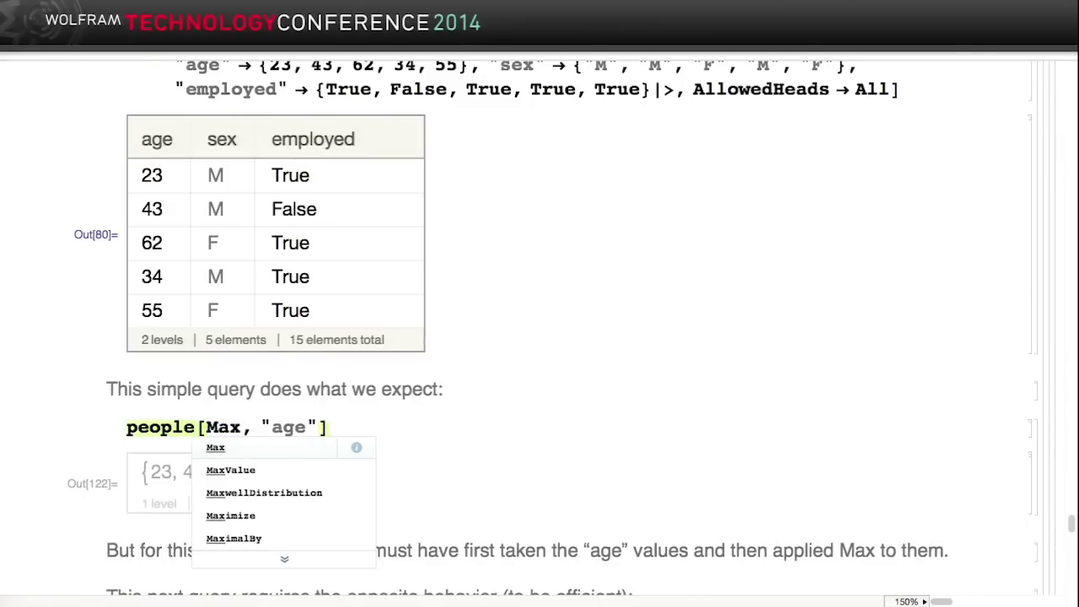
pyautogui.hotkey('shift', 'Return')
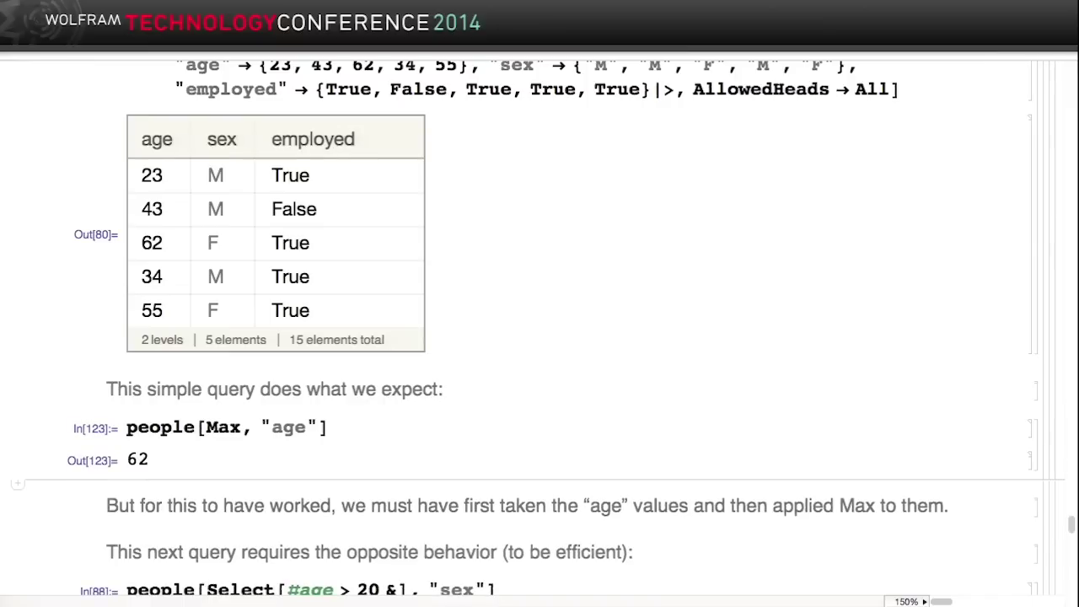
# Step: Compare the people[Max, "age"] query with the Select[#age > 20 &] operator in the "sex" query below it
pyautogui.click(229, 427)
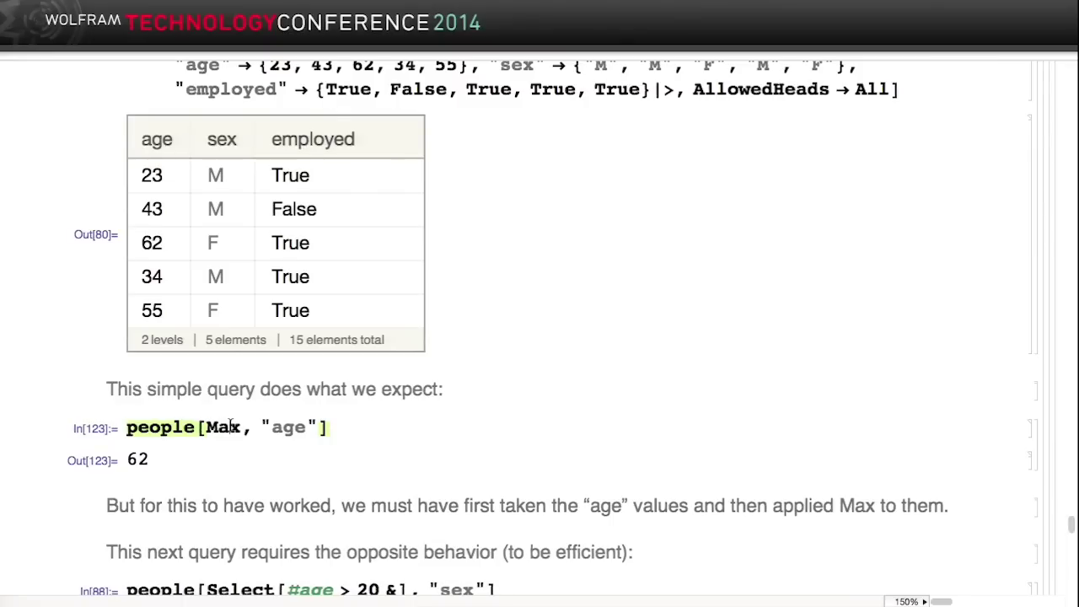
pyautogui.scroll(-4, 230, 426)
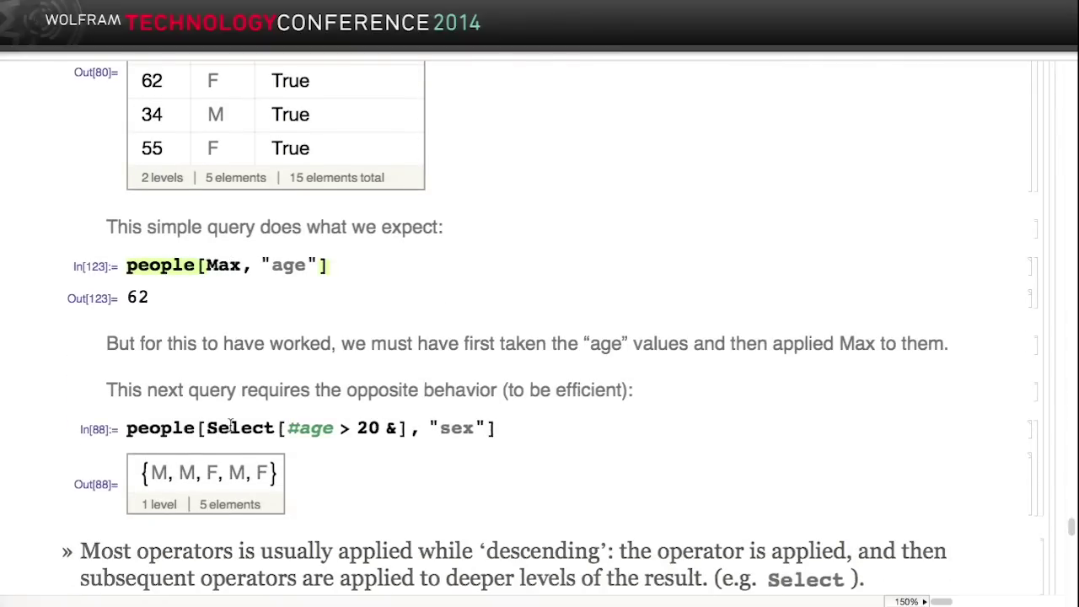
pyautogui.scroll(-3, 230, 426)
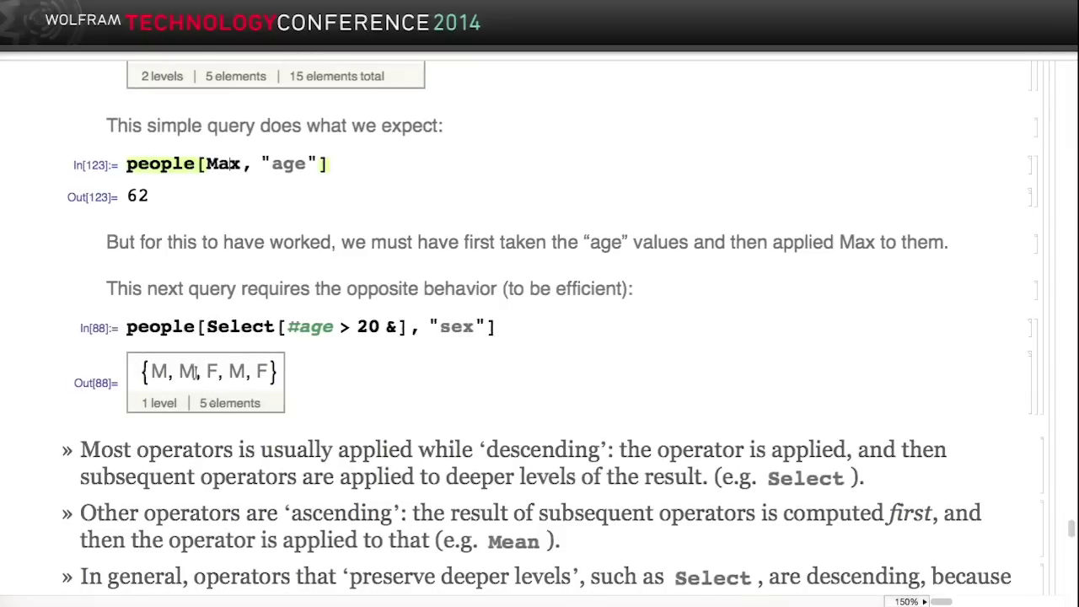
pyautogui.tripleClick(240, 326)
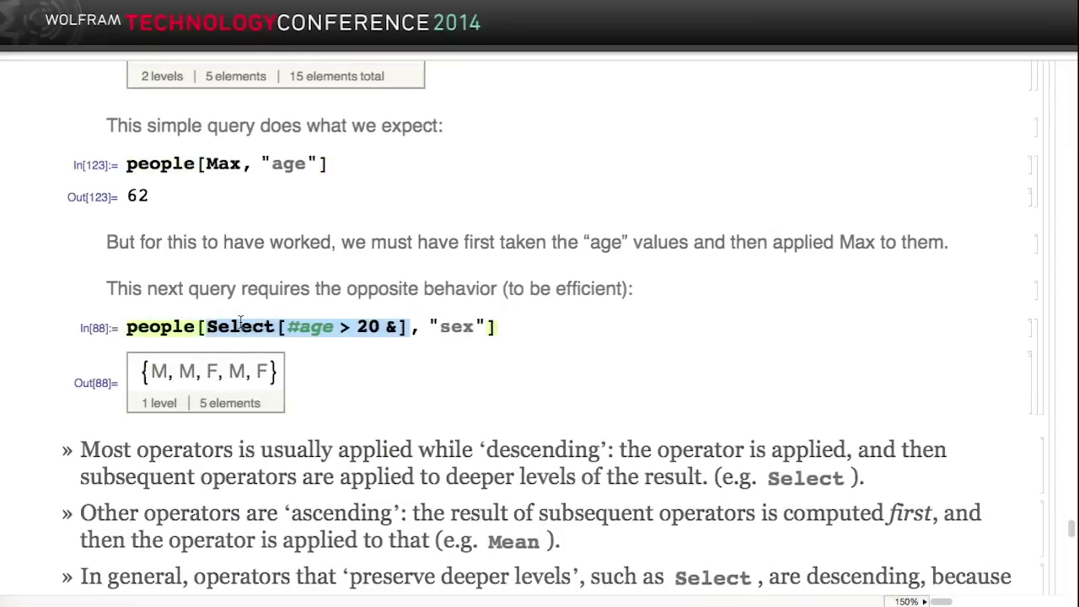